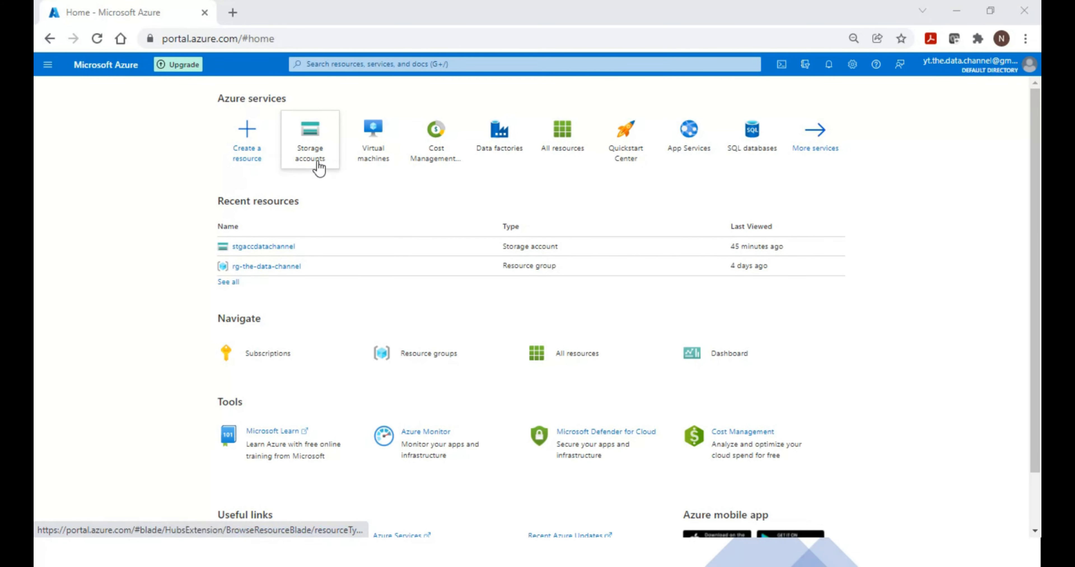
click(258, 145)
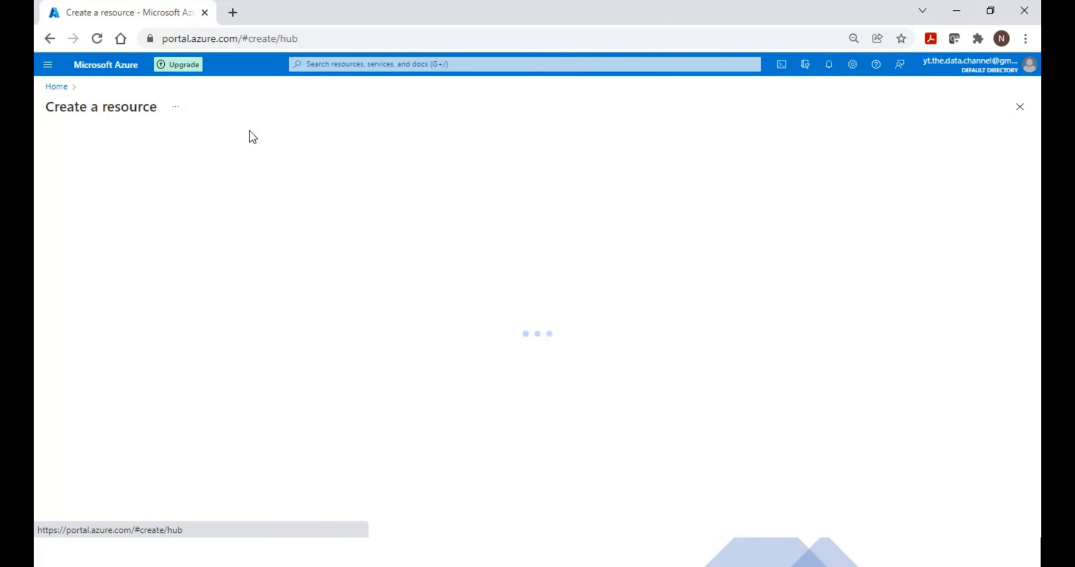
text(s)
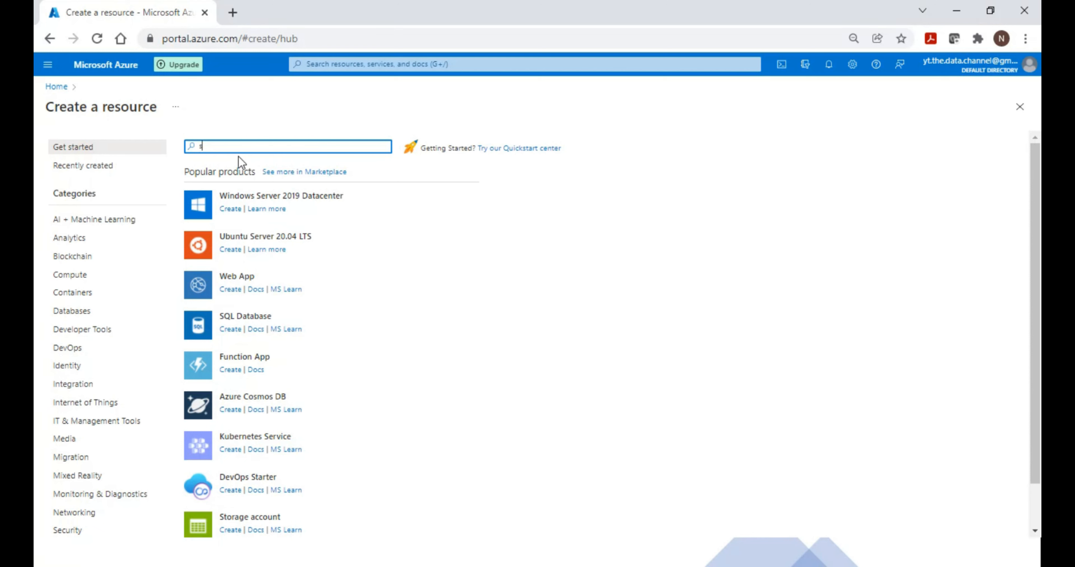
text(torage acc)
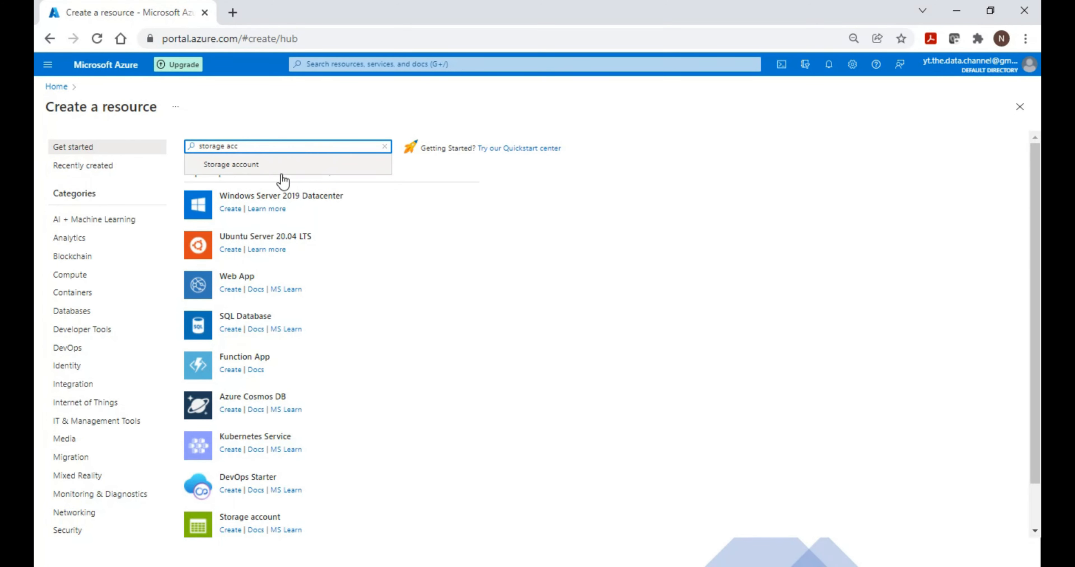
click(263, 164)
click(56, 87)
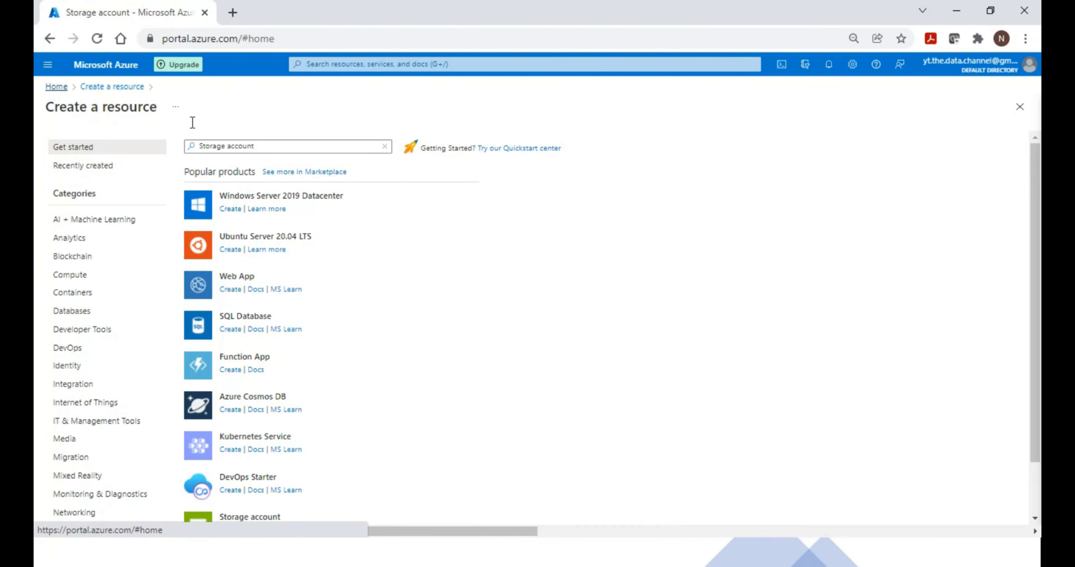
Find the Storage accounts service through the portal search for "storage" and start creating a new storage account
click(463, 69)
text(storage)
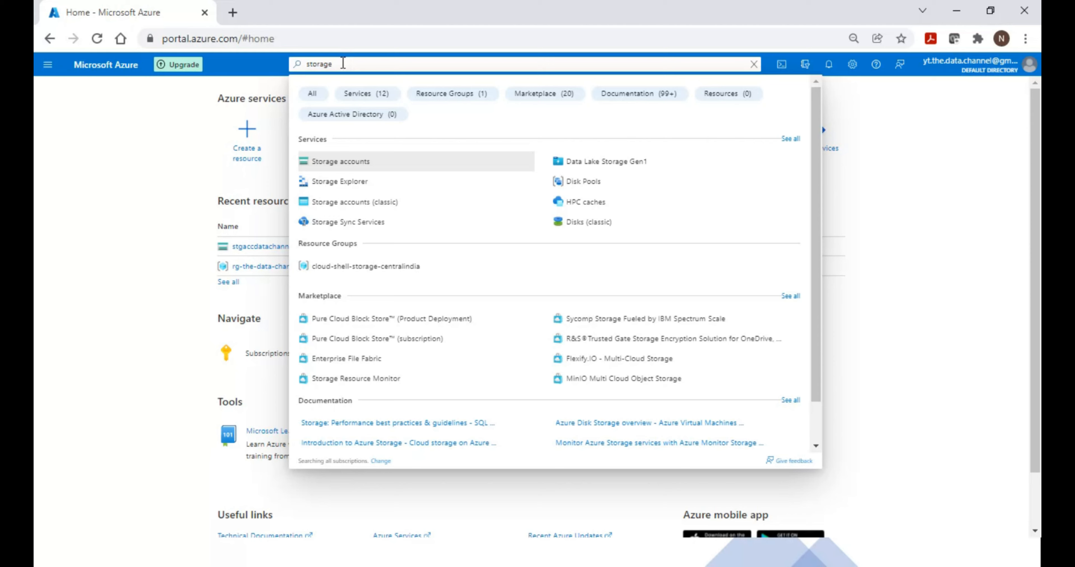
click(358, 162)
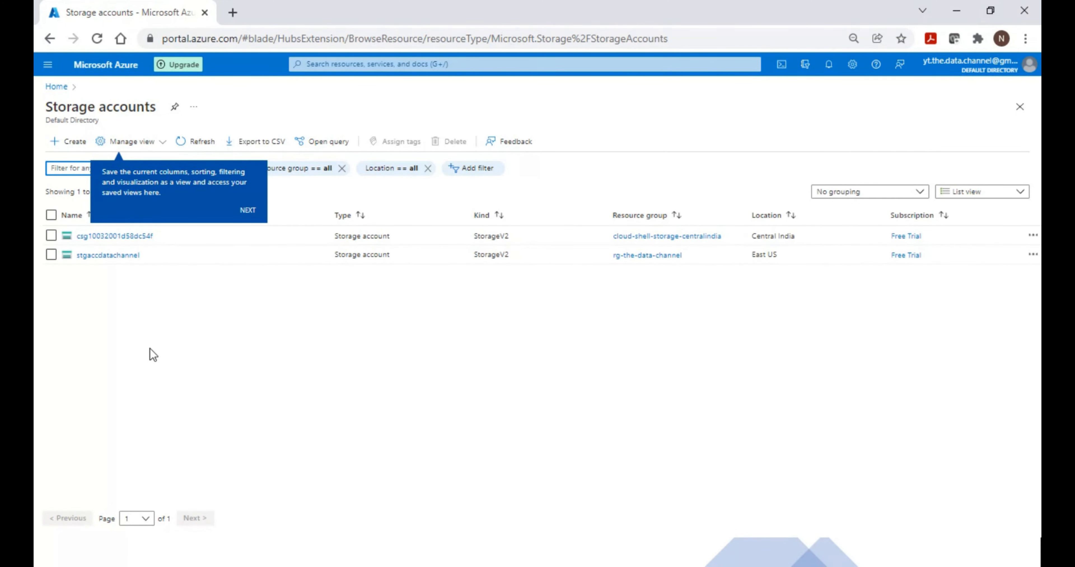
click(178, 307)
click(66, 147)
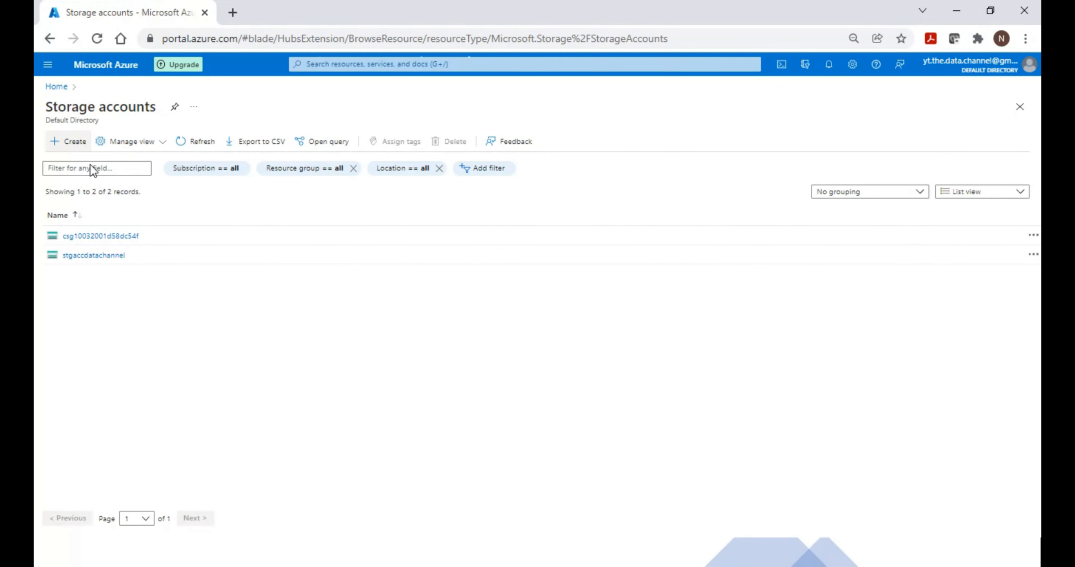
click(67, 144)
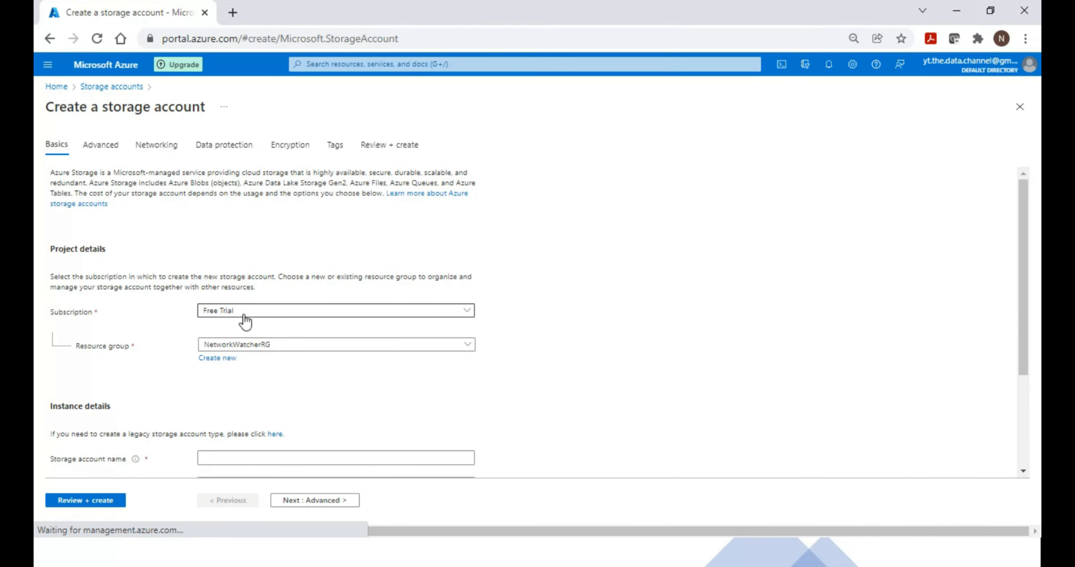
Check the available subscriptions and choose rg-the-data-channel as the resource group
click(251, 314)
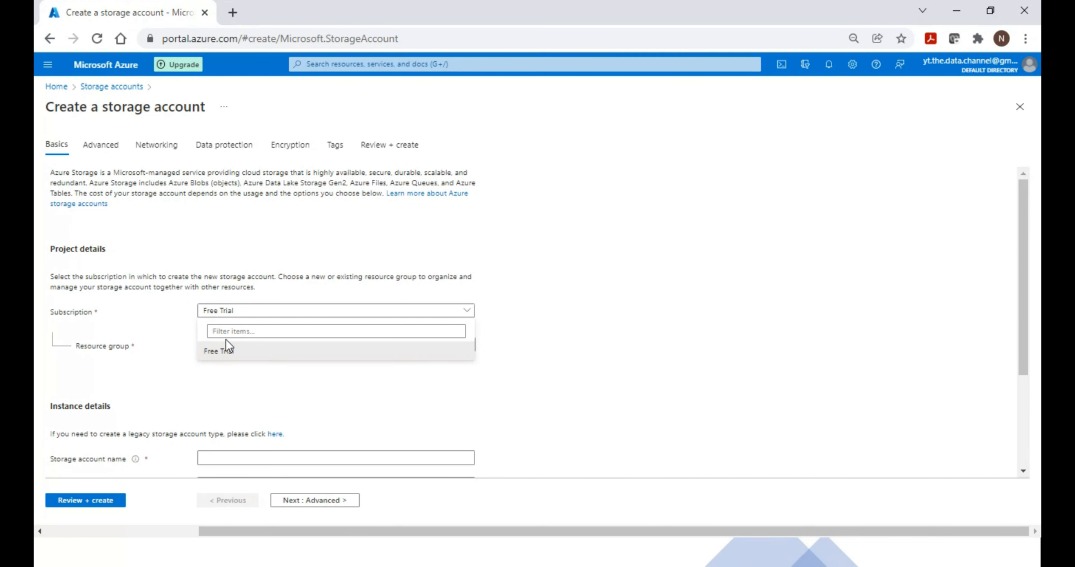
click(285, 317)
click(238, 313)
click(515, 317)
scroll(257, 253, down, 4)
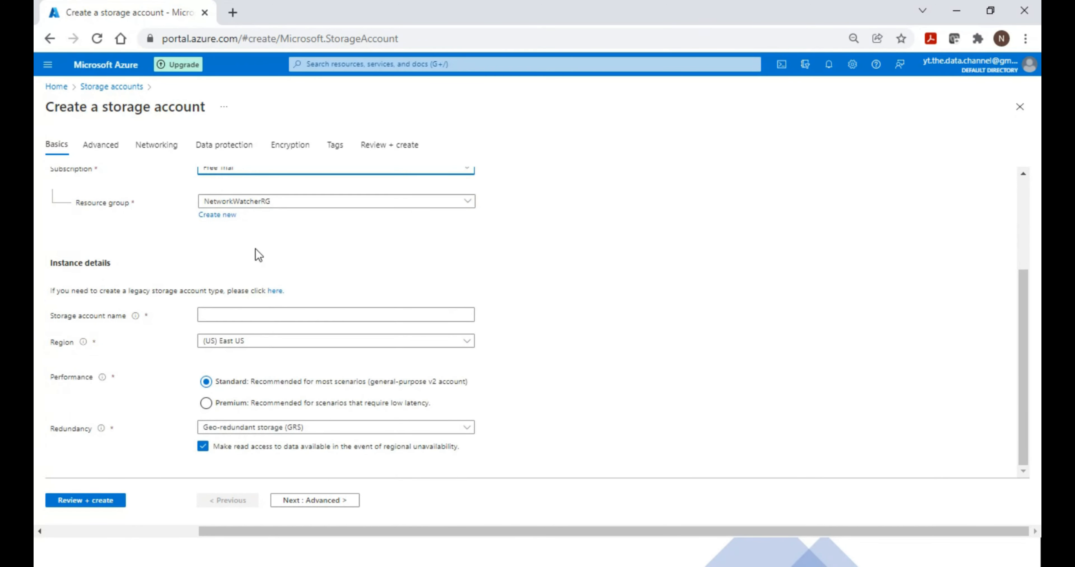
scroll(169, 273, up, 2)
click(286, 276)
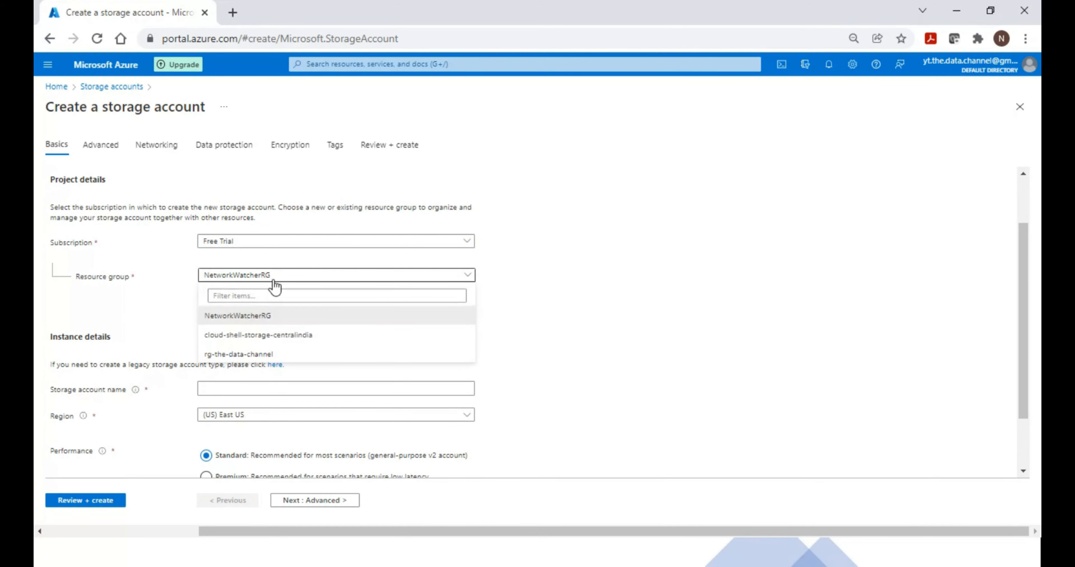
click(241, 354)
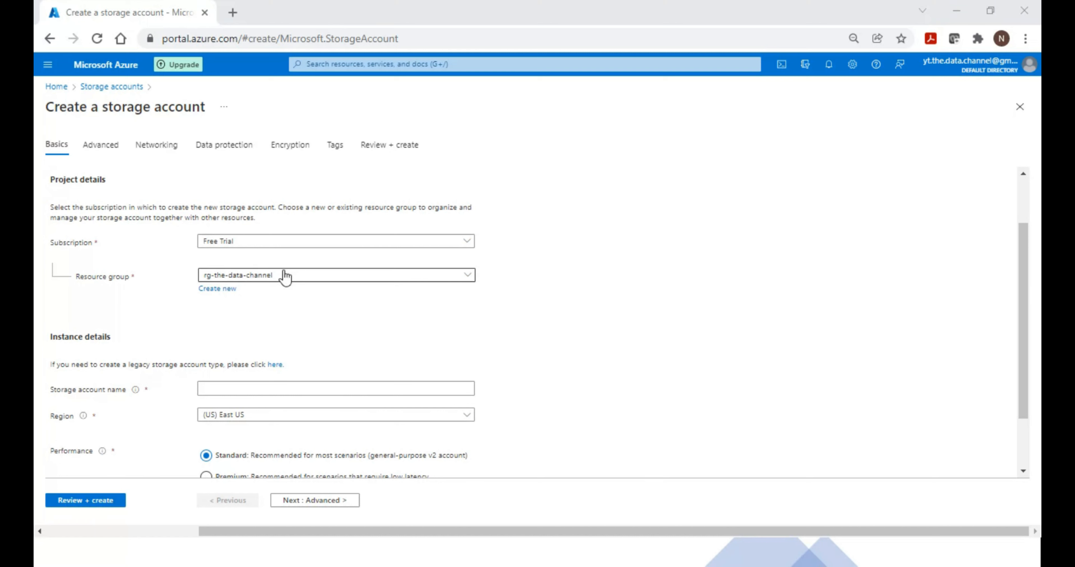
Name the storage account storagethedatachannel and look through the available regions
scroll(262, 342, down, 2)
scroll(261, 339, up, 2)
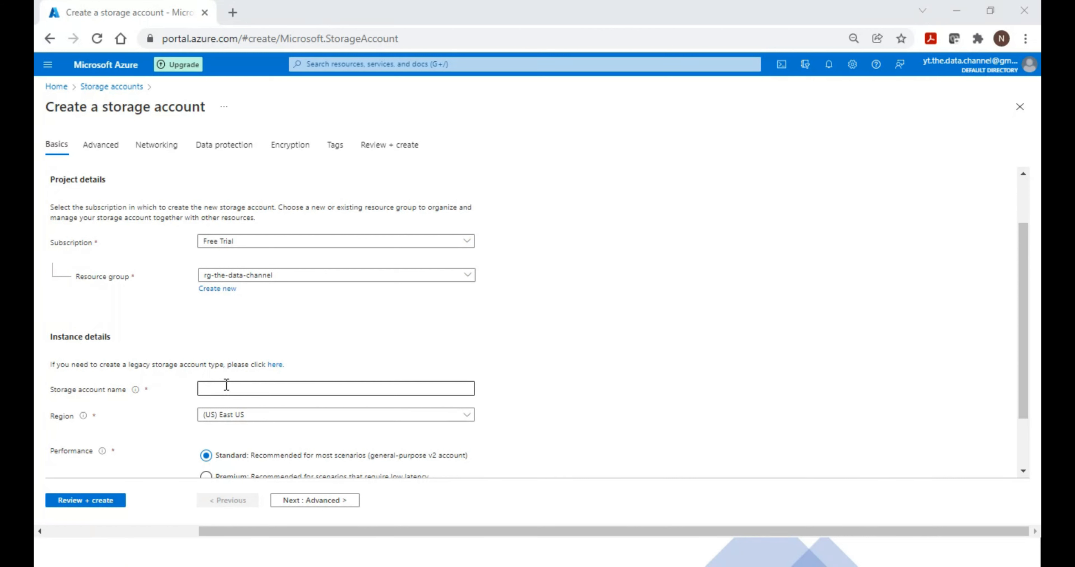
scroll(226, 385, down, 2)
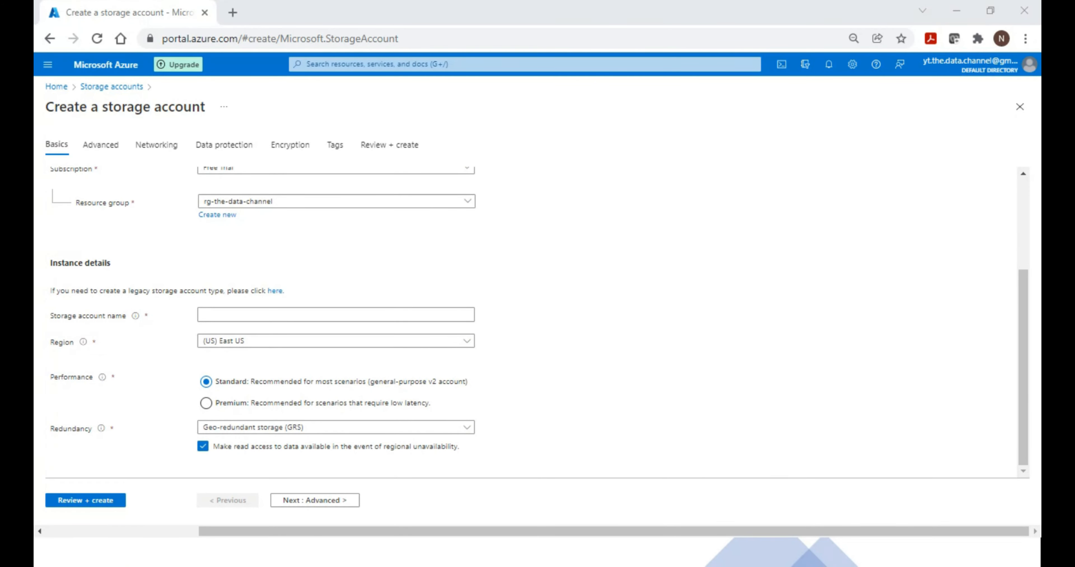
click(235, 313)
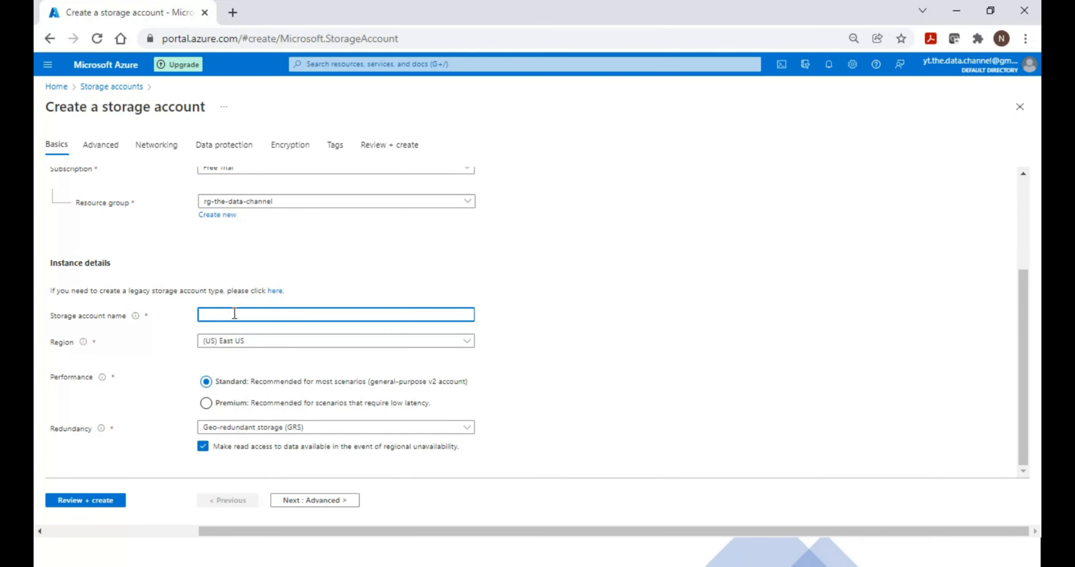
text(storagethedatachannel)
click(583, 333)
click(319, 317)
double_click(329, 319)
click(326, 319)
click(438, 346)
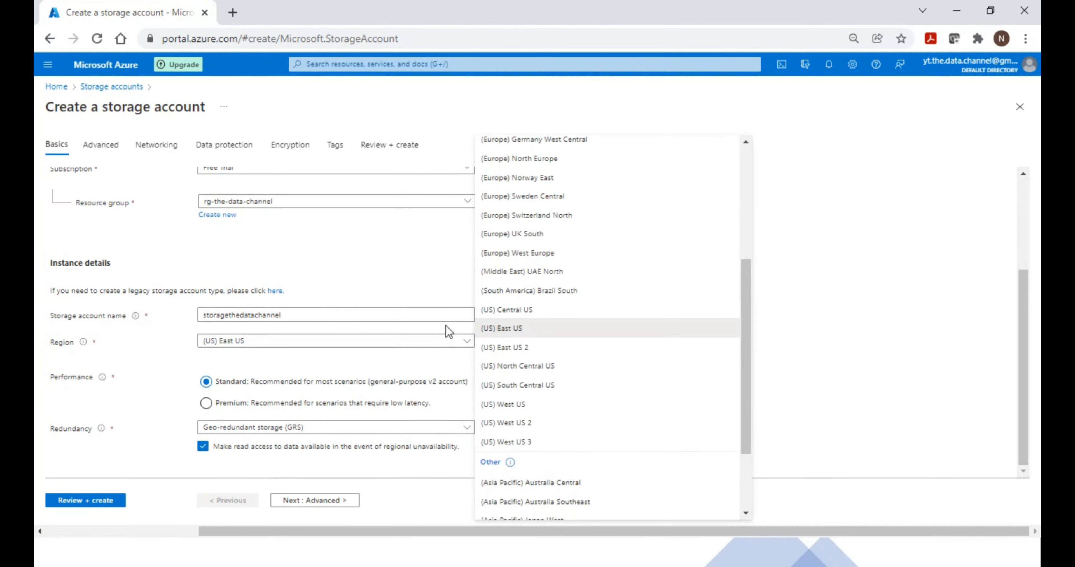
click(384, 347)
click(381, 350)
click(266, 262)
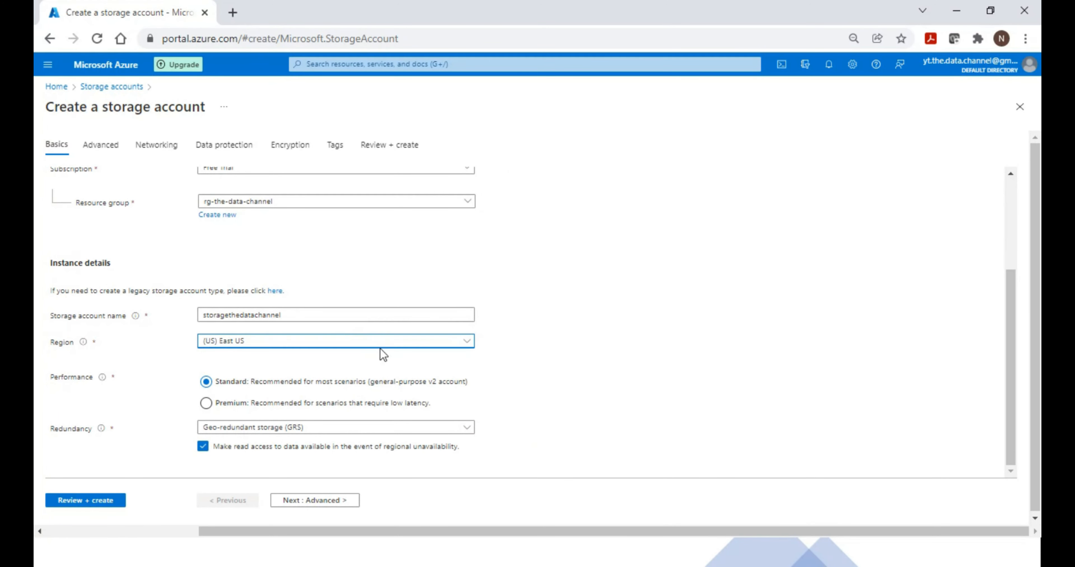
Consult the Account Types slide in the PowerPoint slide show, and review the redundancy options for Standard performance in the browser
scroll(381, 355, down, 2)
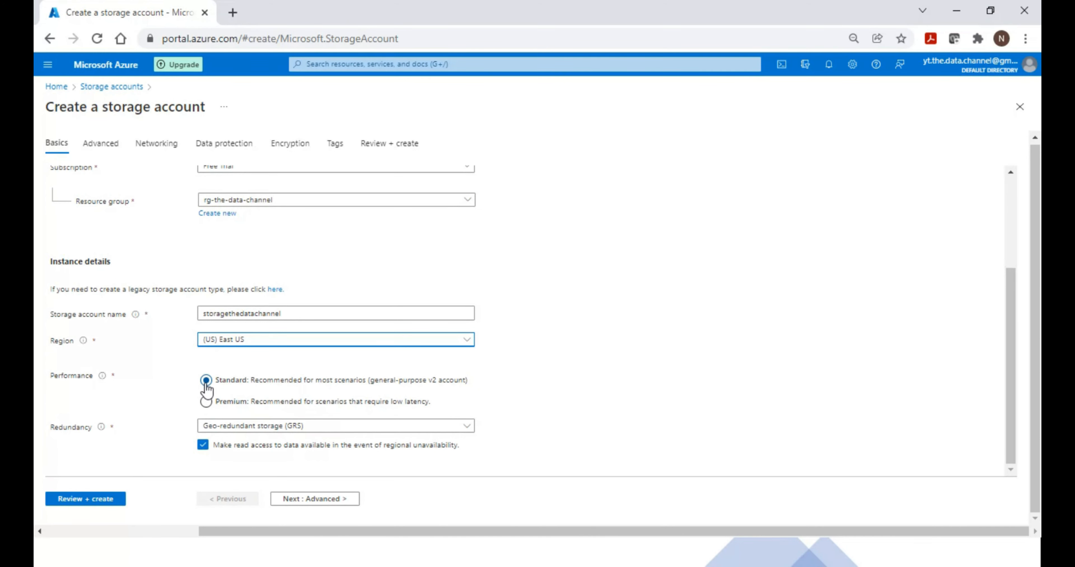
key(alt+Tab)
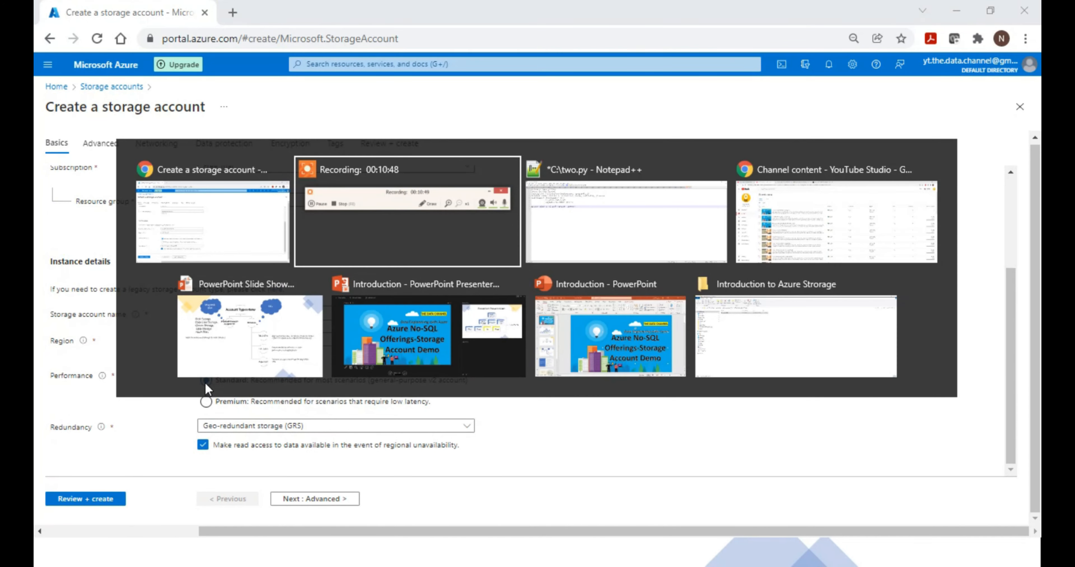
click(260, 325)
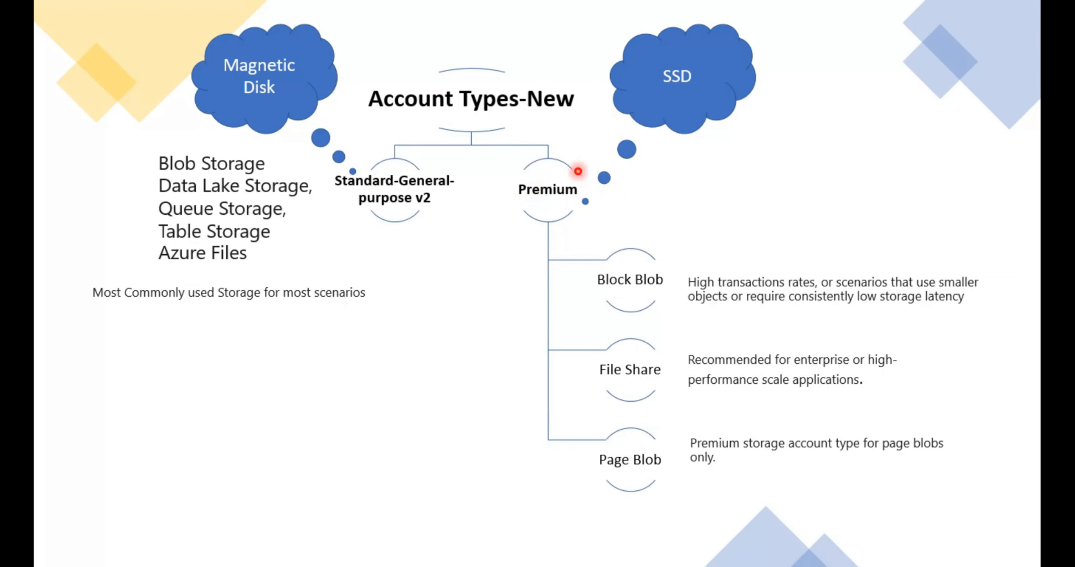
key(alt+Tab)
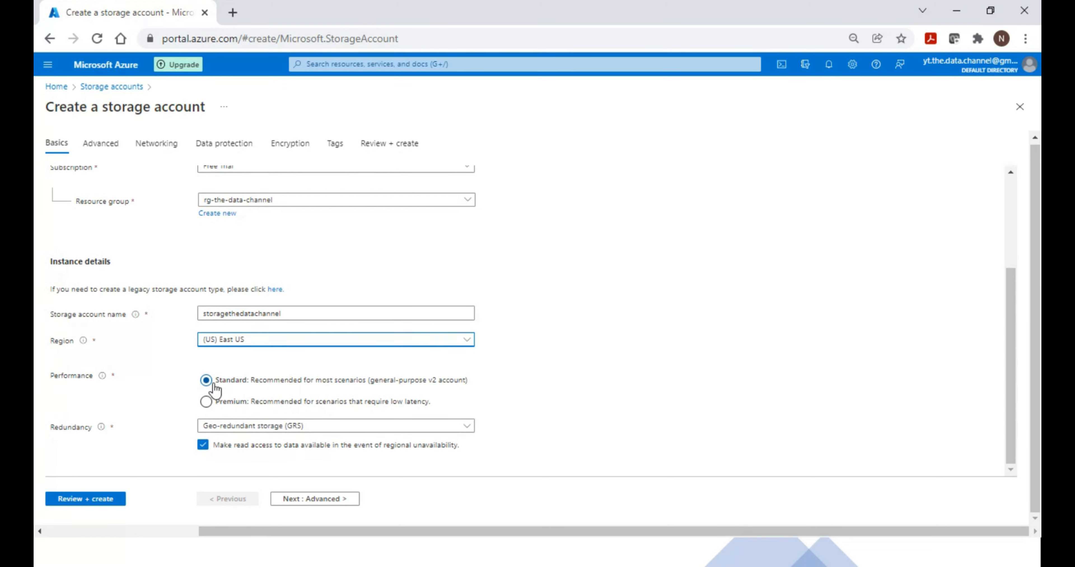
click(242, 425)
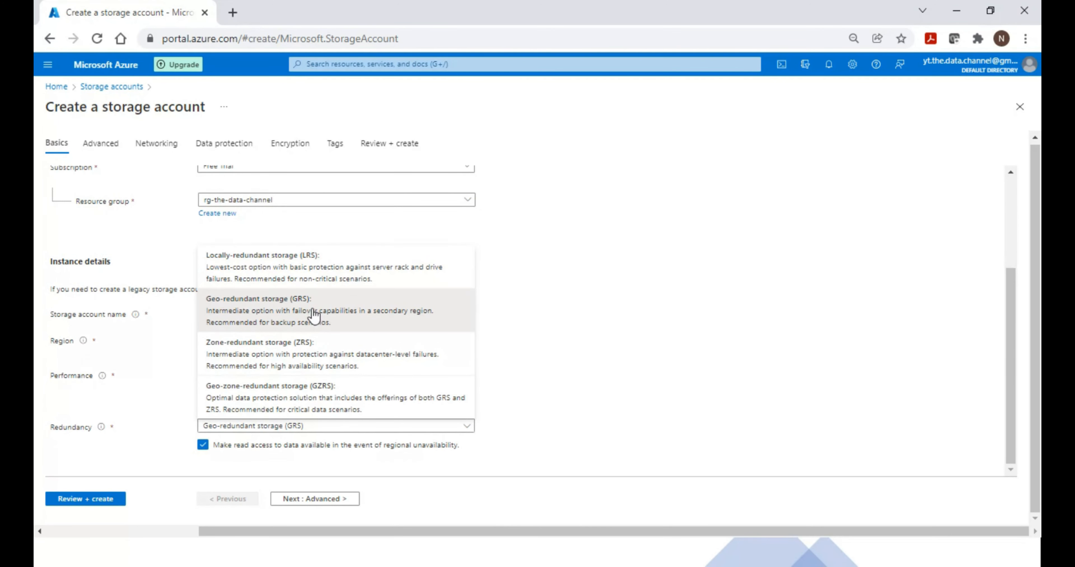
click(559, 398)
Set the performance to Premium and compare the premium account types with the Account Types slide in the PowerPoint slide show
click(205, 401)
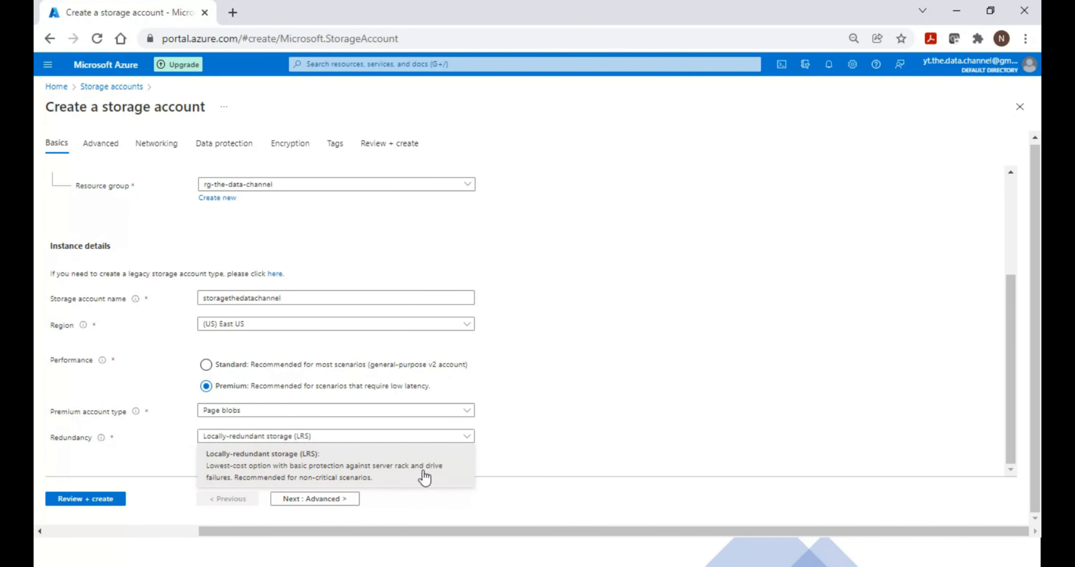
click(250, 412)
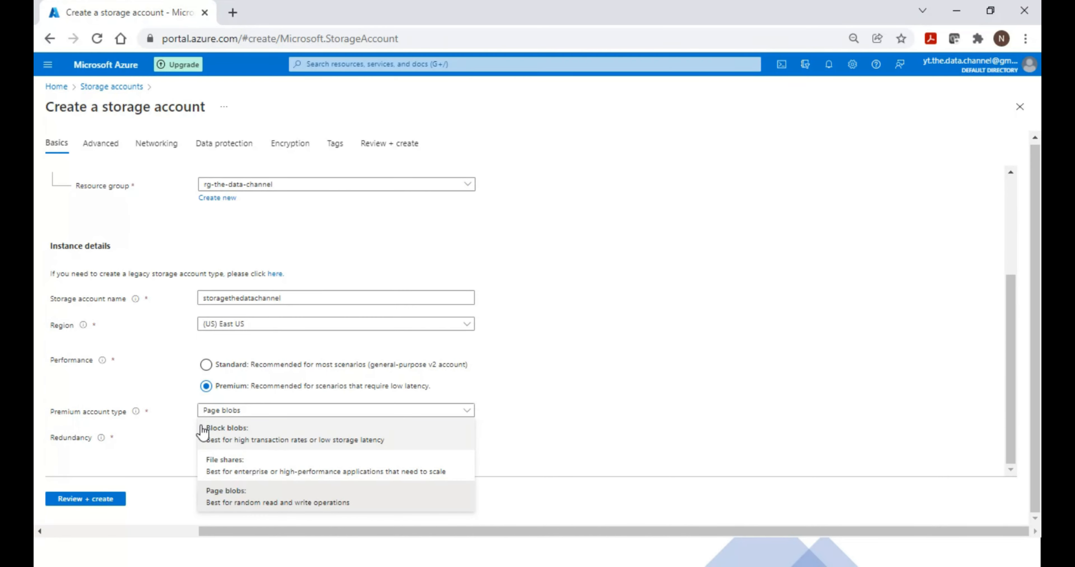
key(alt+Tab)
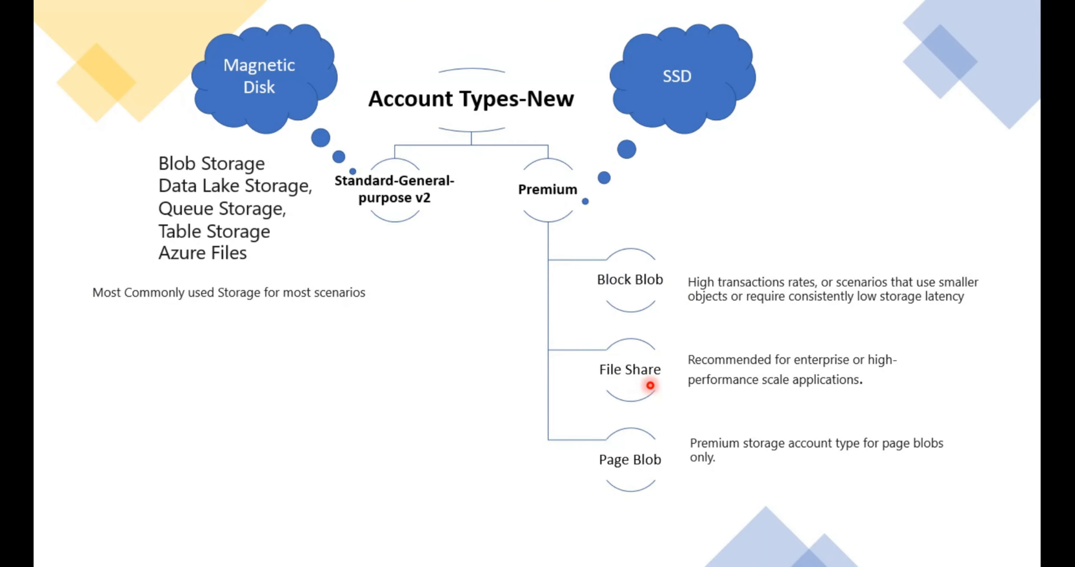
key(alt+Tab)
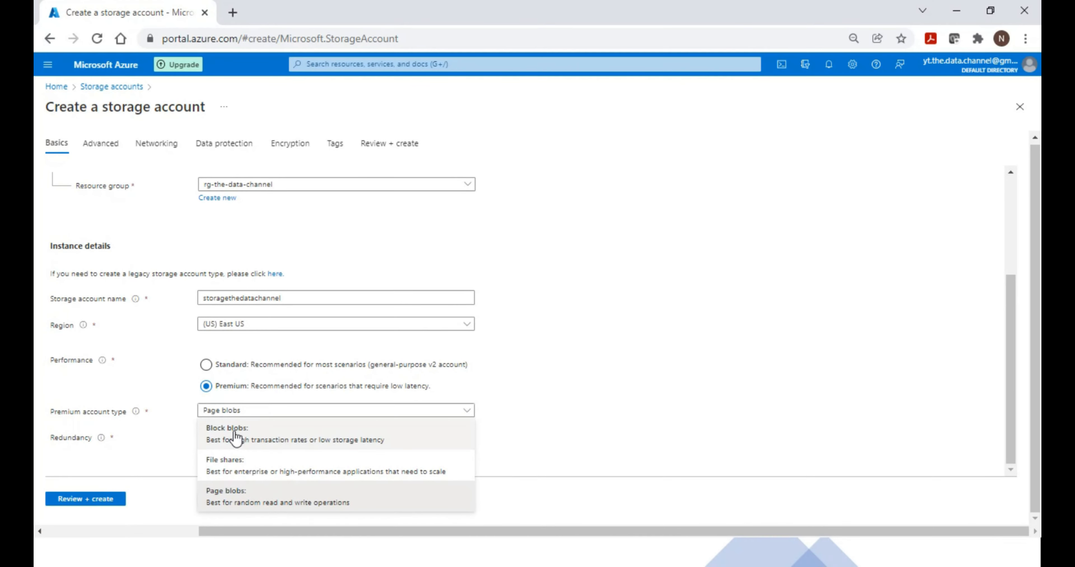
click(569, 374)
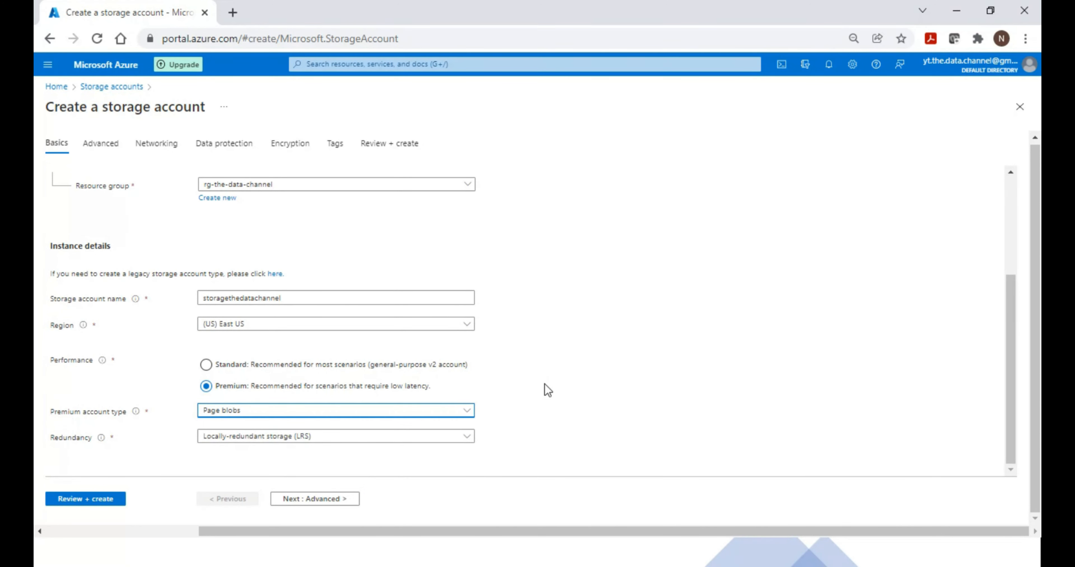
Try each premium account type (Block blobs, File shares, Page blobs) and review the redundancy options offered for it
click(285, 414)
click(256, 436)
click(250, 437)
click(550, 411)
click(348, 411)
click(275, 463)
click(290, 441)
click(291, 442)
click(257, 411)
click(257, 484)
click(267, 440)
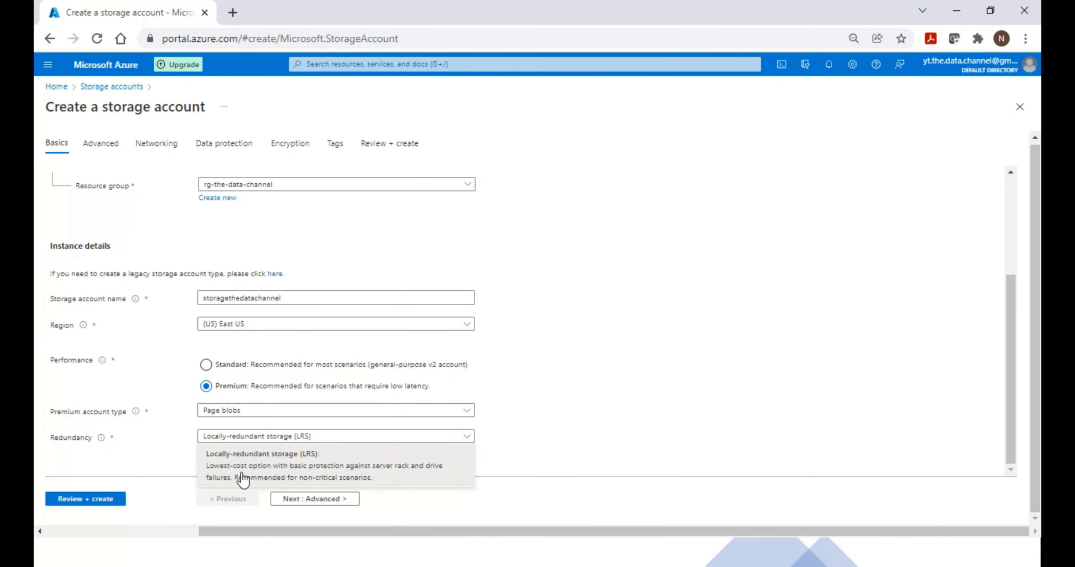
click(557, 370)
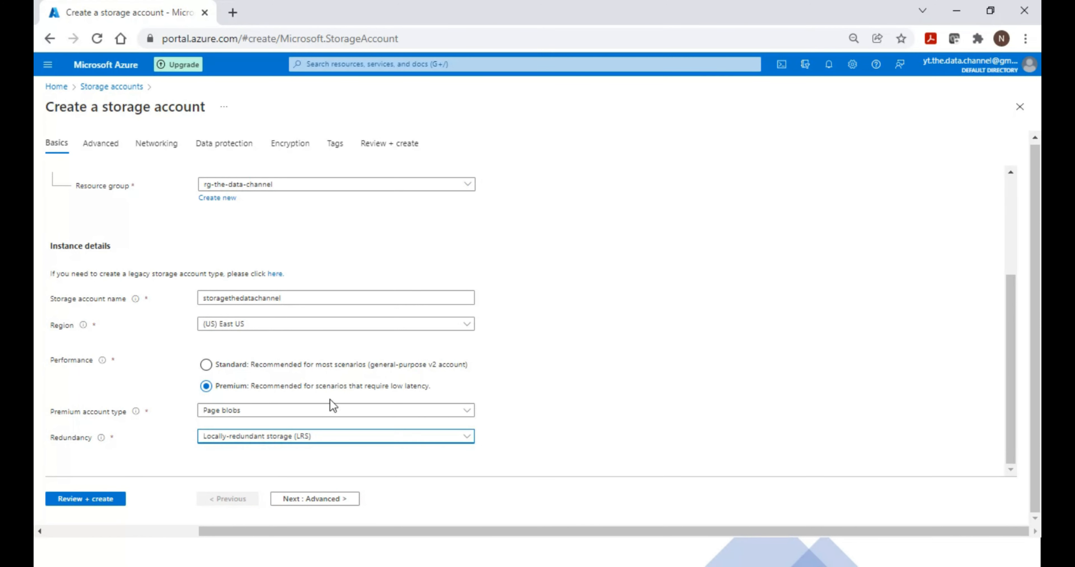
click(219, 415)
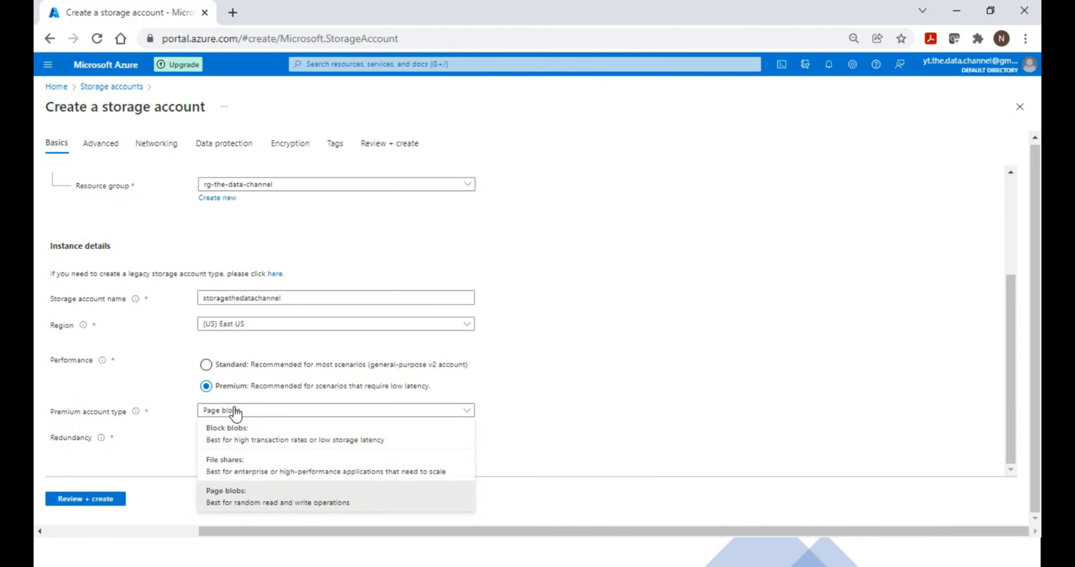
click(537, 389)
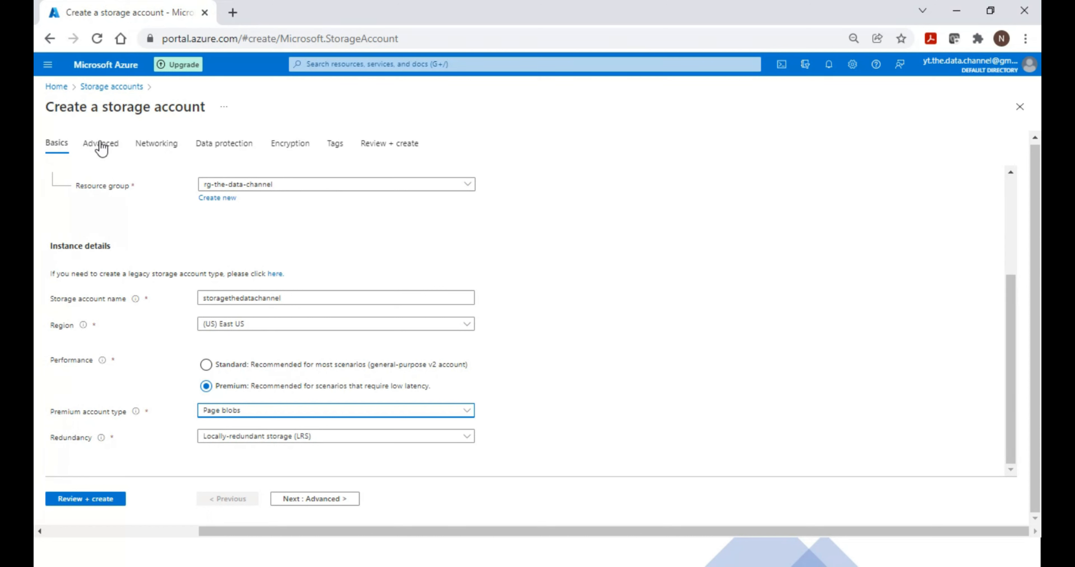
Set the performance to Standard and enable the hierarchical namespace for Data Lake Storage Gen2 in the advanced settings
click(217, 367)
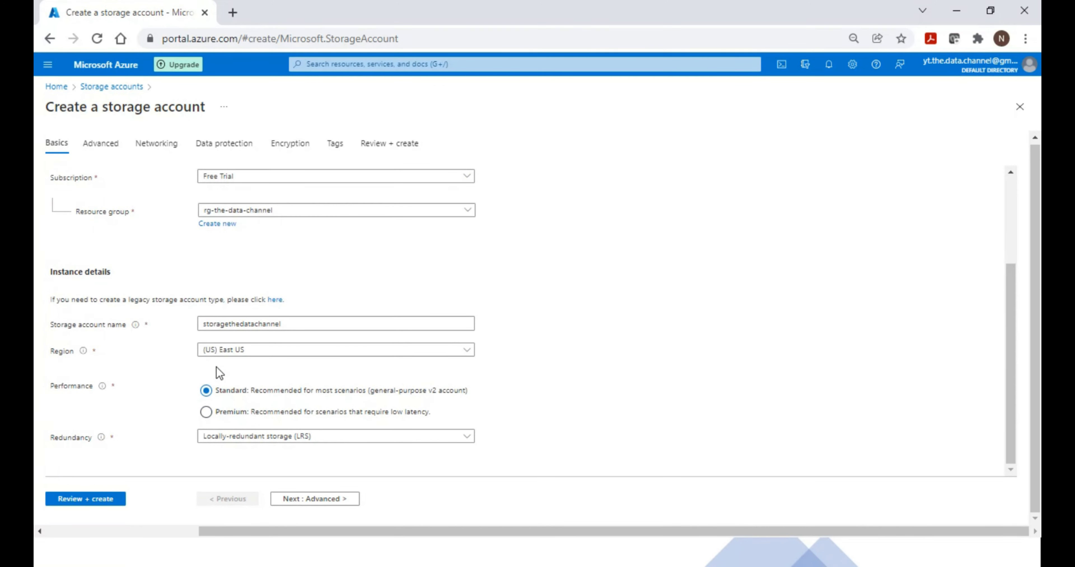
click(102, 146)
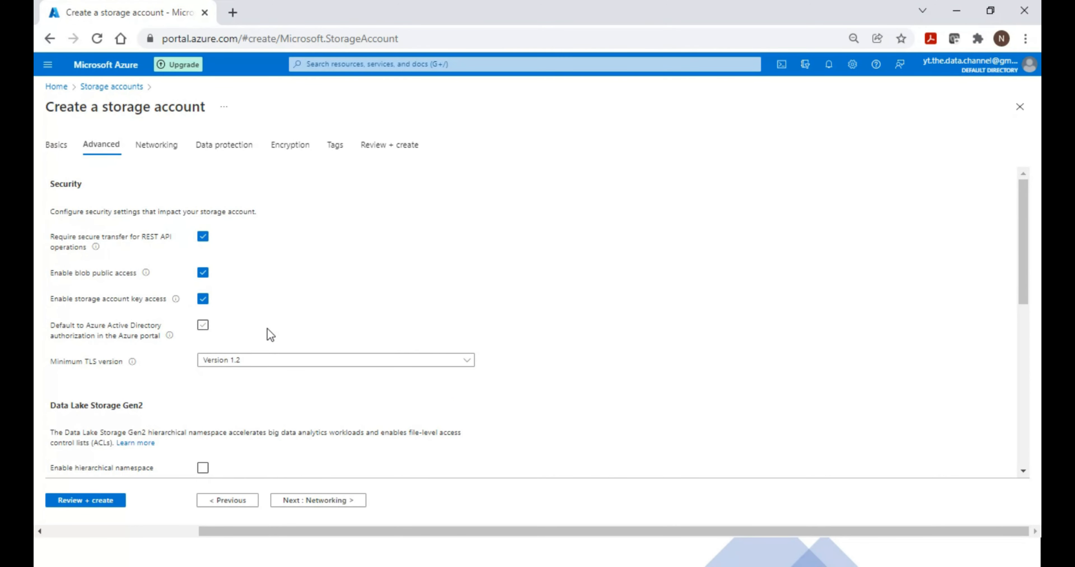
scroll(267, 328, down, 3)
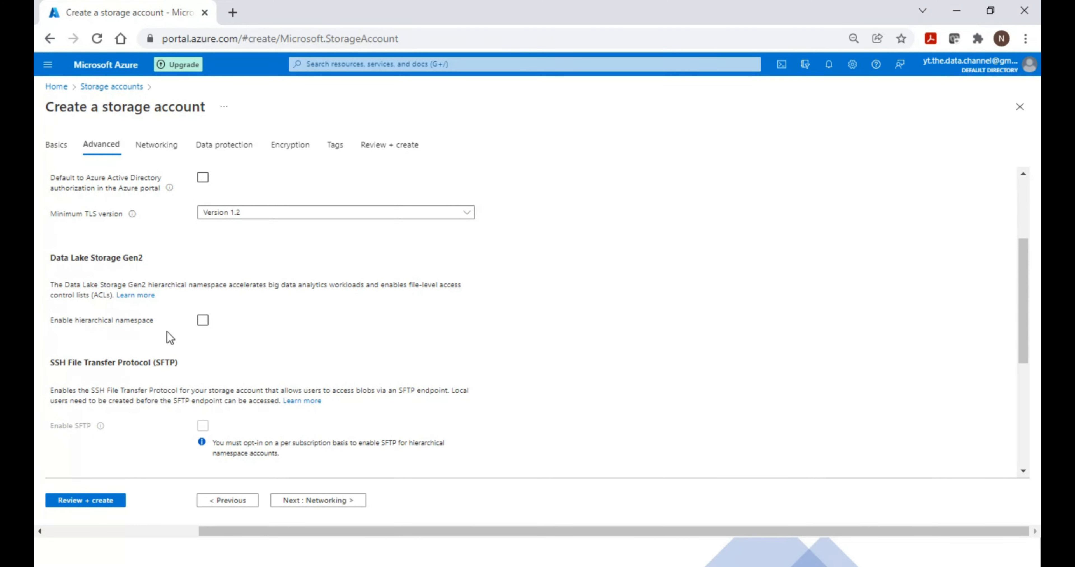
click(202, 321)
drag(147, 257, 49, 257)
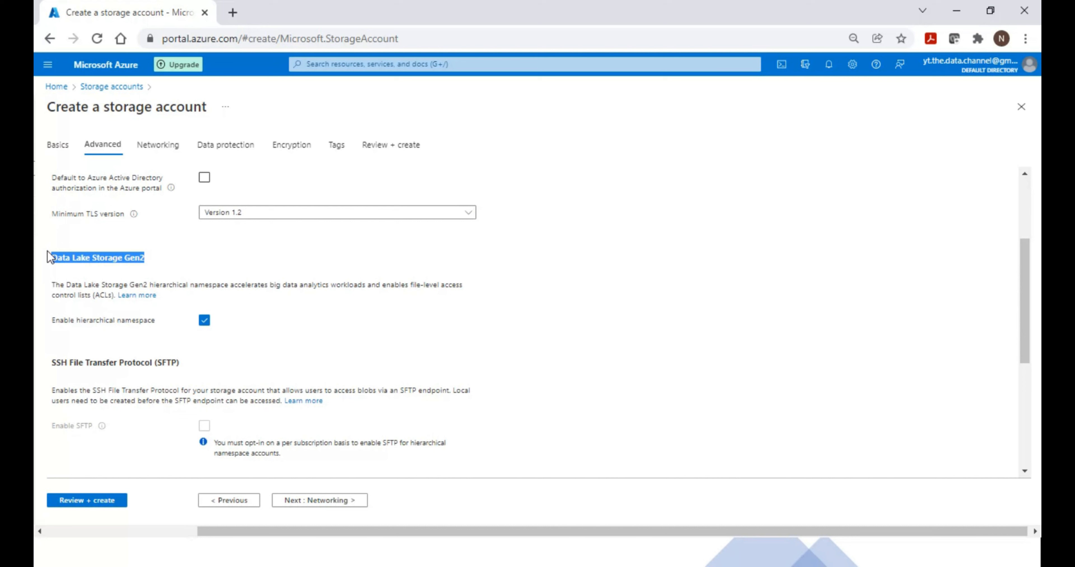
Review the advanced settings for Data Lake Storage Gen2, SFTP, Blob storage access tiers and Azure Files
key(alt+Tab)
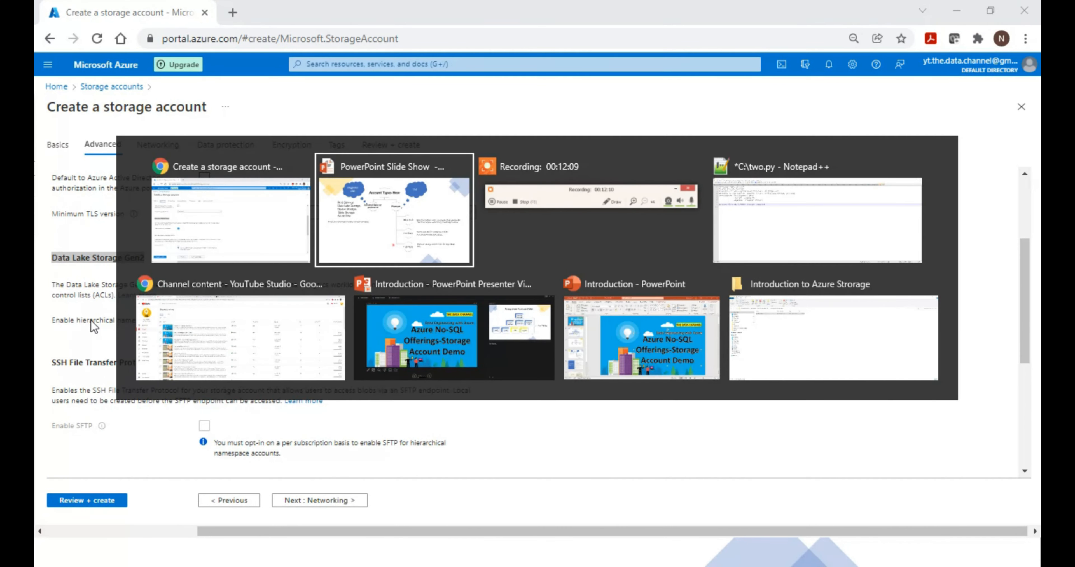
scroll(330, 341, down, 2)
scroll(240, 308, up, 1)
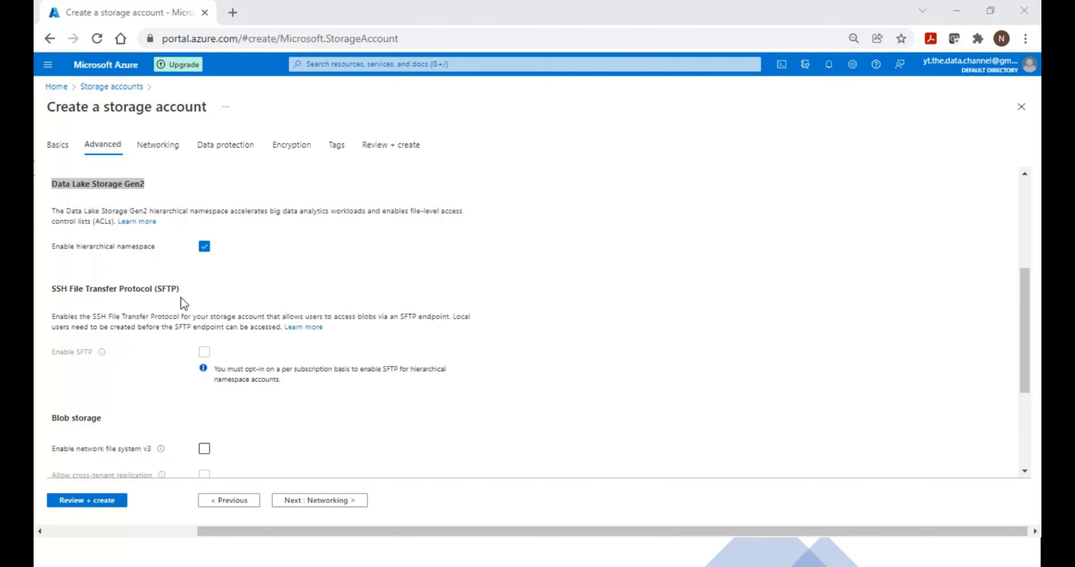
scroll(221, 324, down, 3)
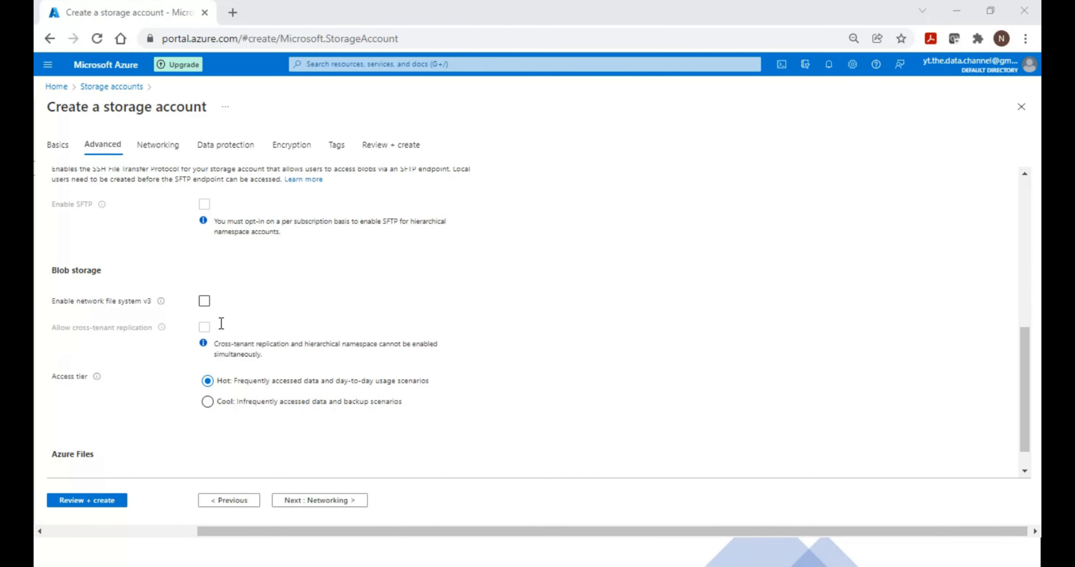
scroll(221, 323, down, 1)
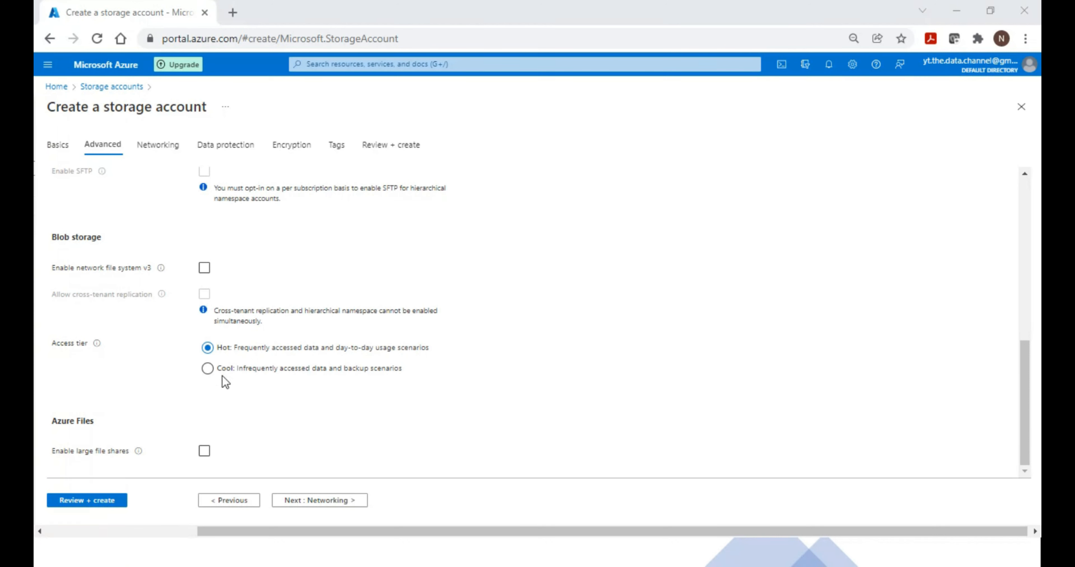
scroll(448, 346, up, 6)
scroll(461, 348, down, 5)
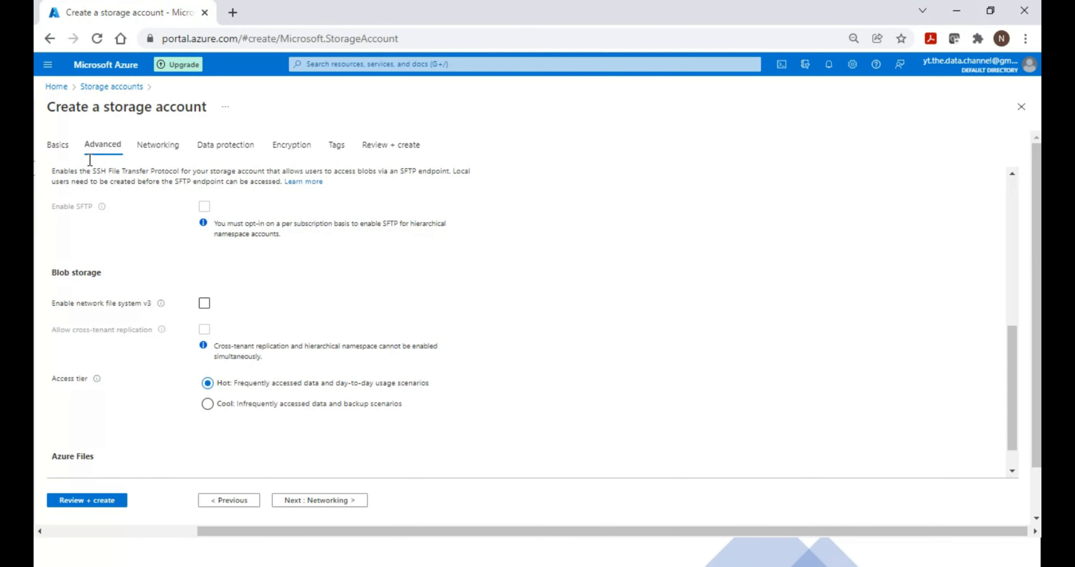
Set the performance to Premium and check which hierarchical namespace, SFTP, Blob storage and Azure Files options the advanced settings offer
click(59, 150)
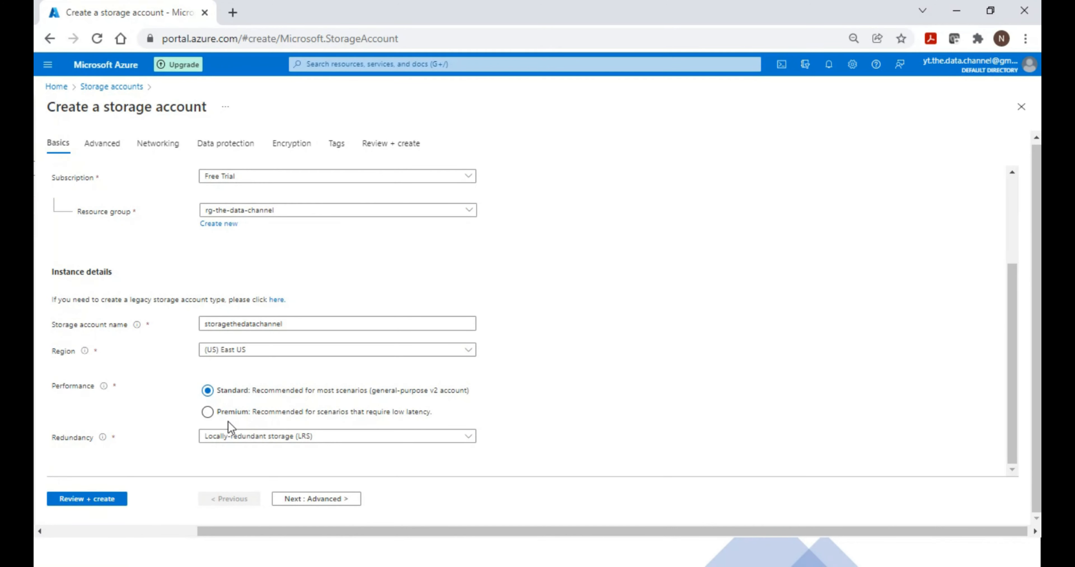
click(208, 412)
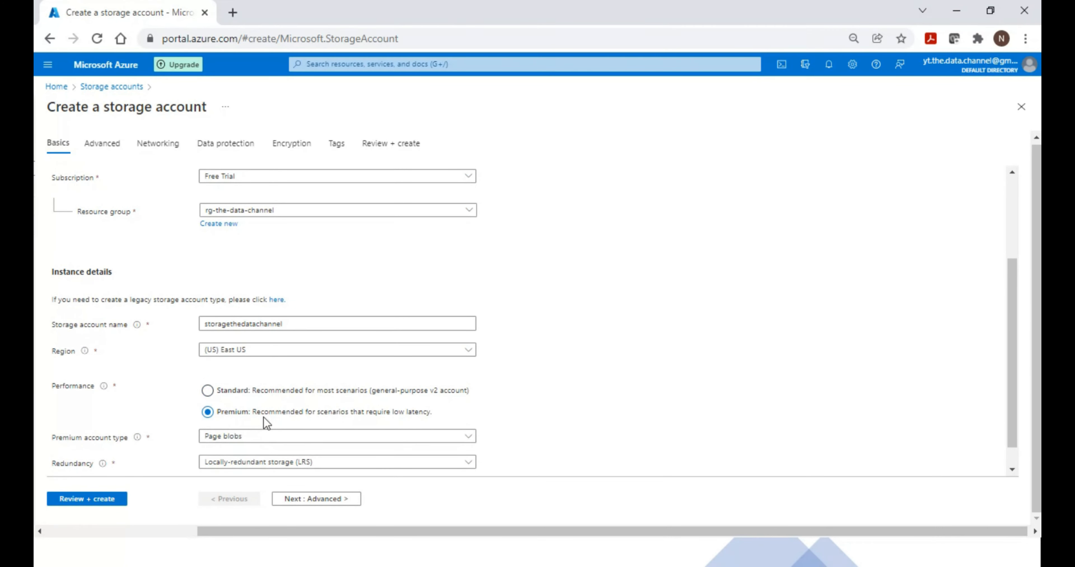
click(102, 146)
scroll(388, 367, down, 5)
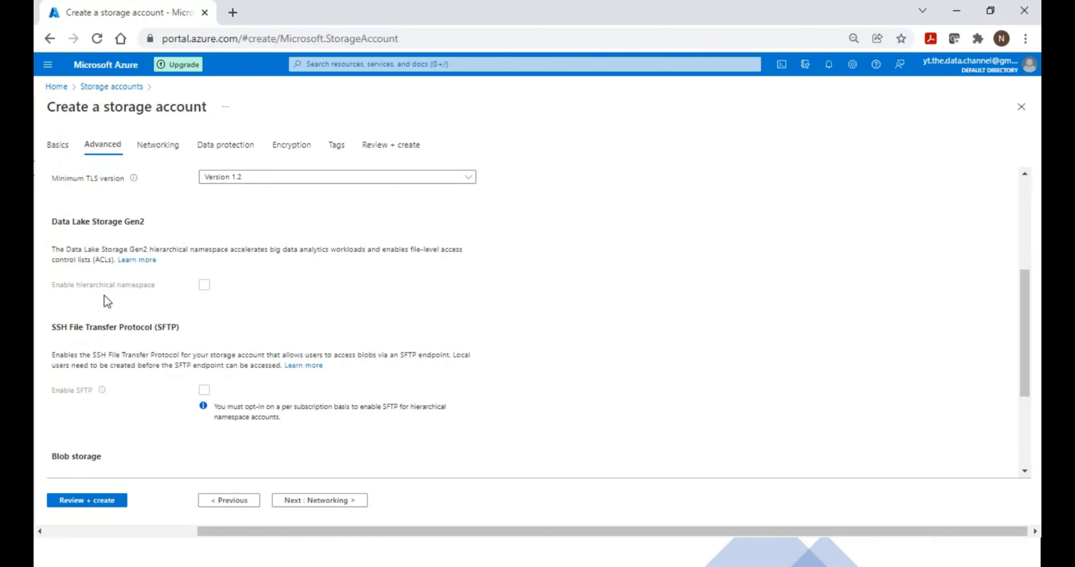
scroll(284, 316, down, 4)
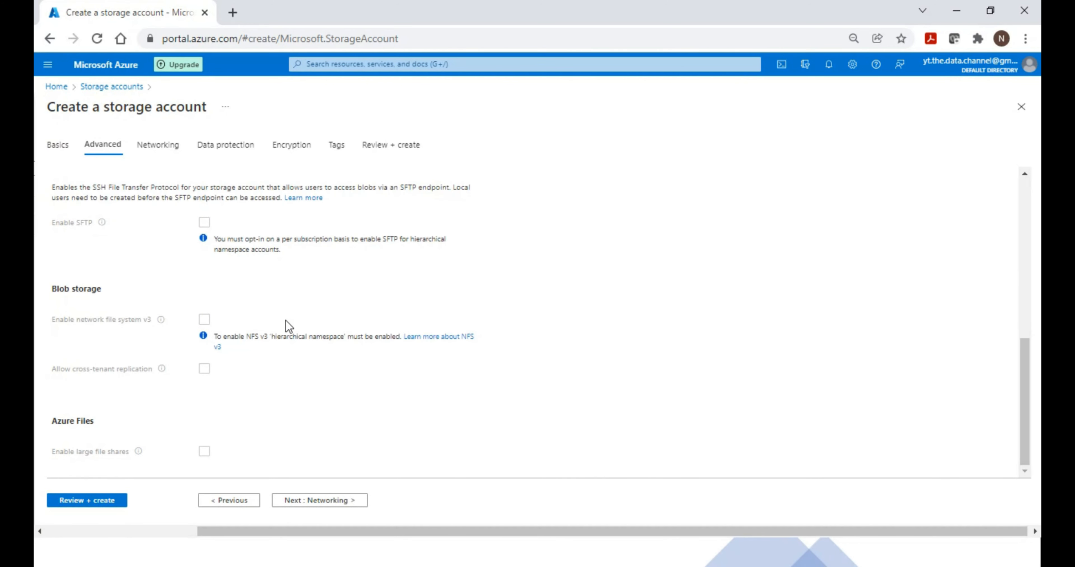
scroll(241, 353, down, 3)
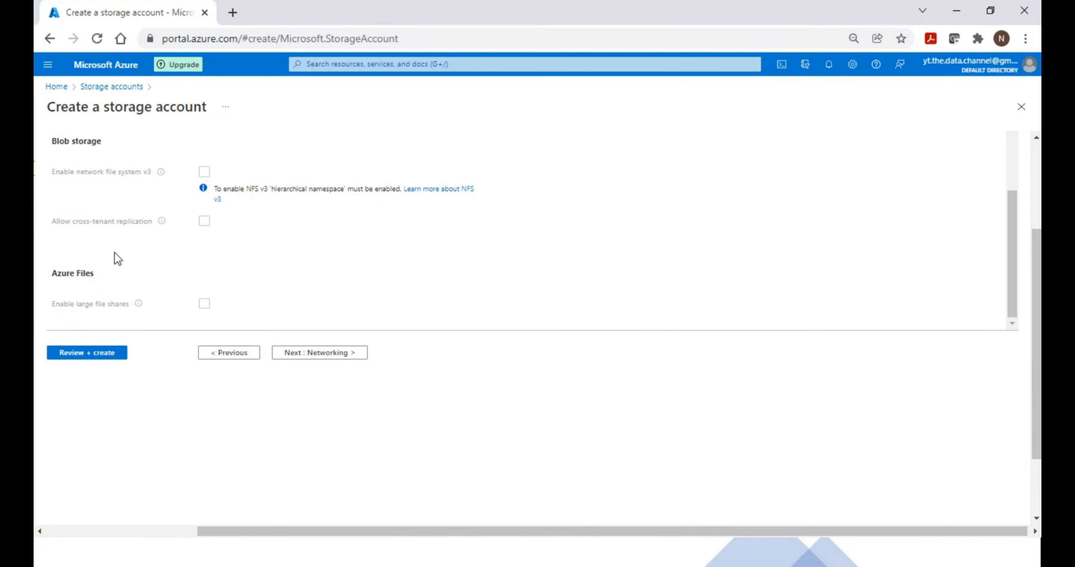
scroll(276, 271, up, 3)
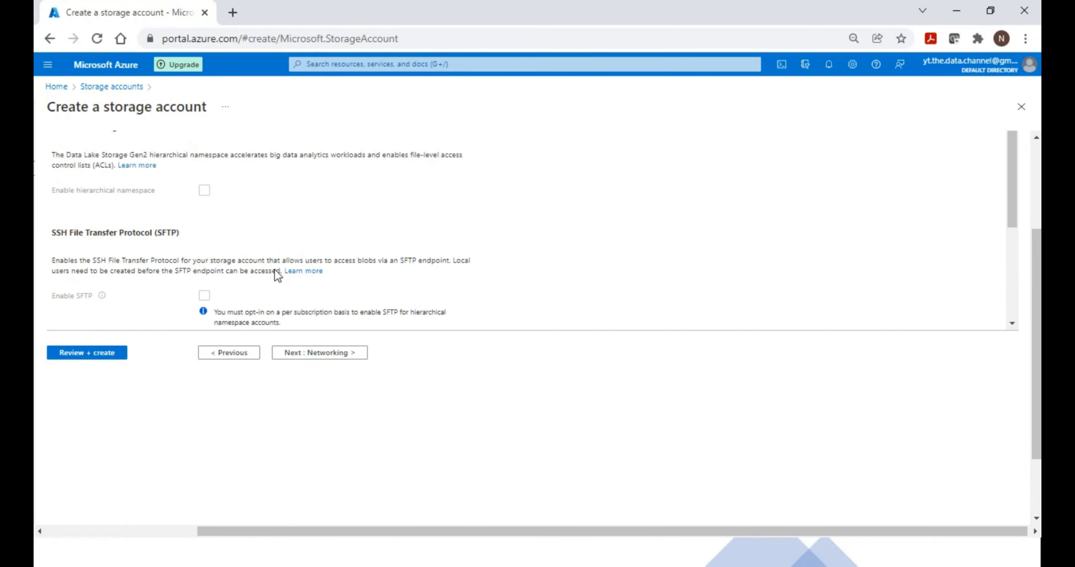
scroll(228, 302, down, 3)
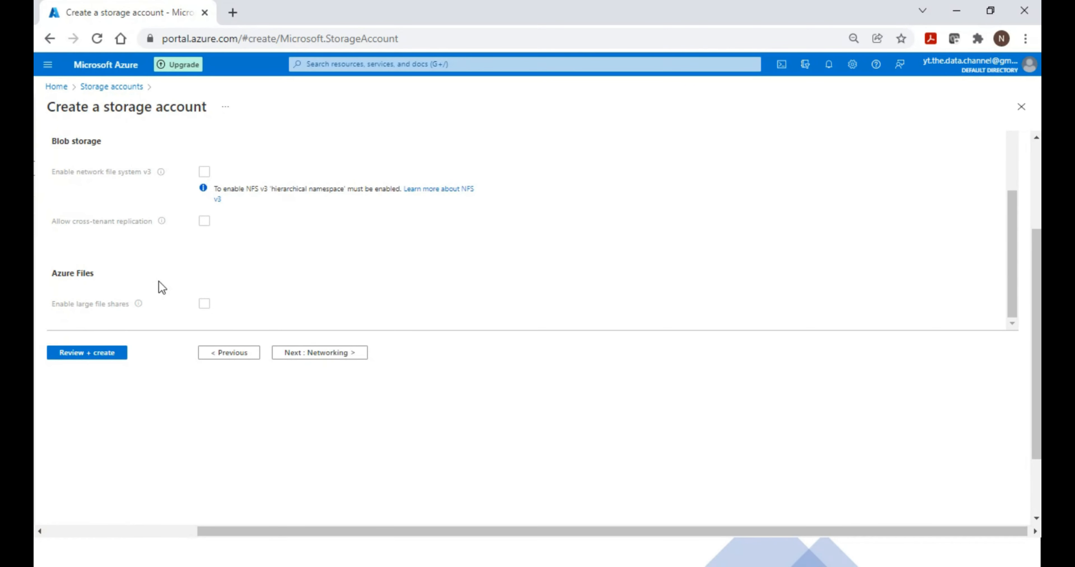
scroll(159, 288, down, 2)
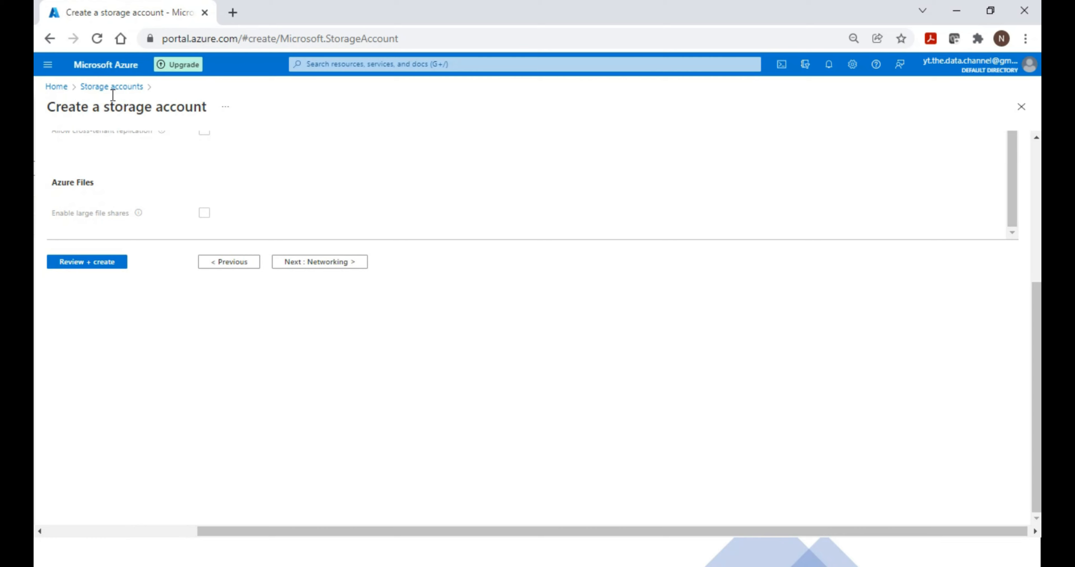
Start the storage account form over with Standard performance, enable the hierarchical namespace in the advanced settings, and keep the Hot access tier
click(104, 85)
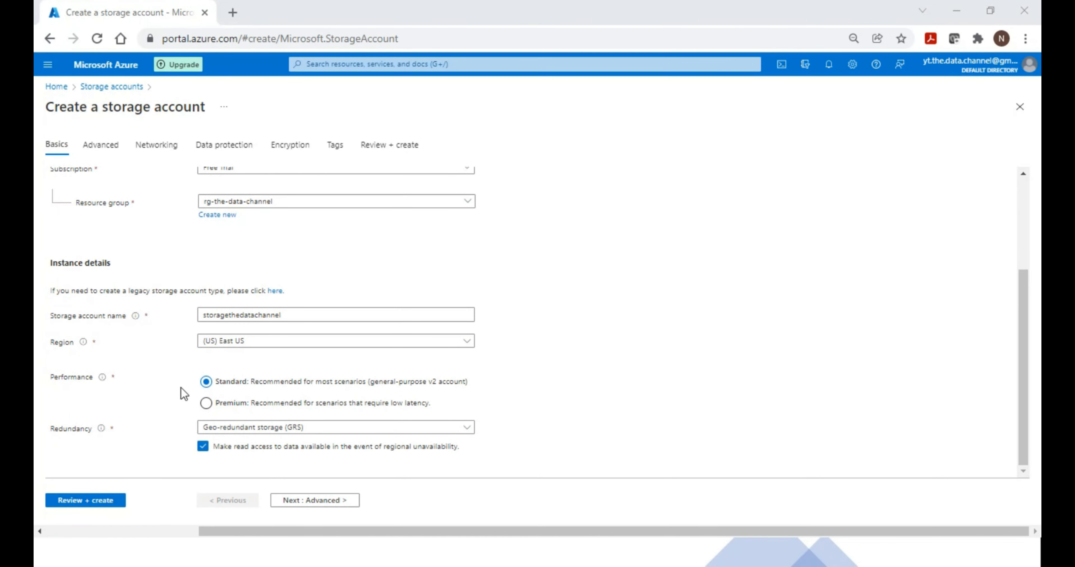
click(339, 502)
scroll(319, 300, down, 8)
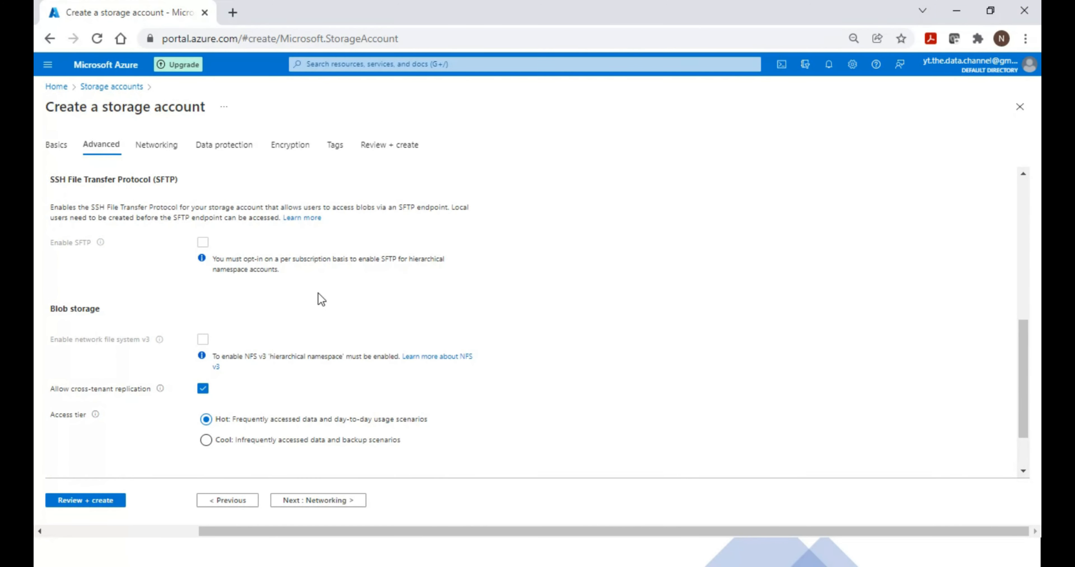
scroll(250, 301, up, 2)
click(202, 213)
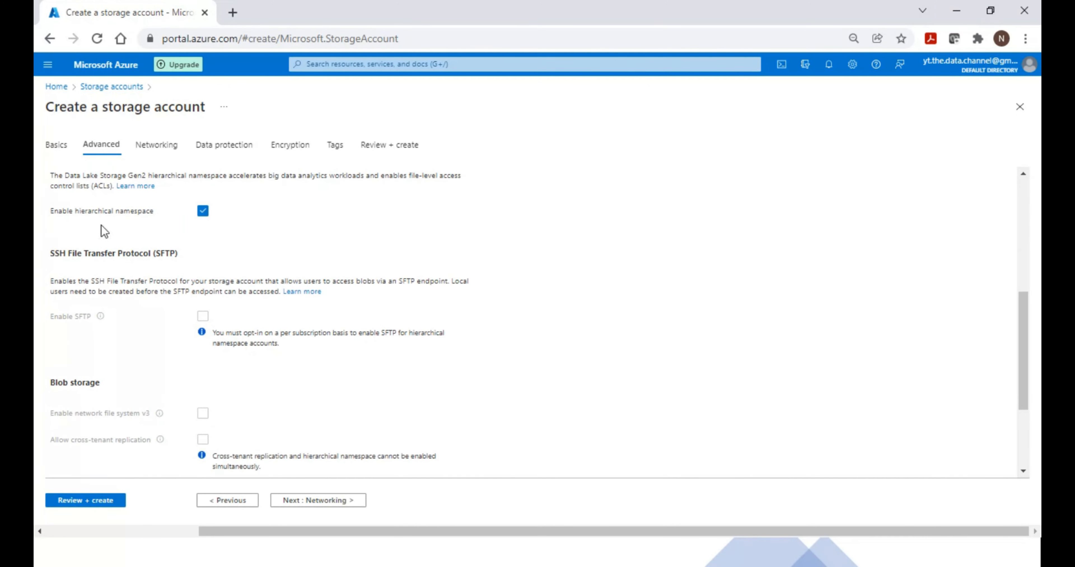
scroll(256, 391, down, 3)
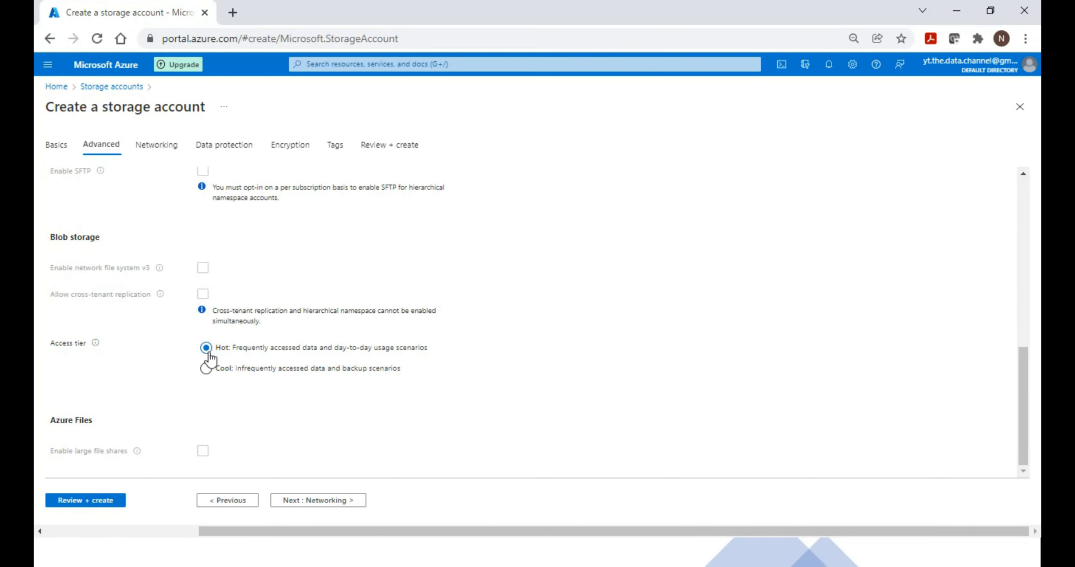
Keep Public endpoint (all networks) and Microsoft network routing in the networking settings, and continue to the data protection settings
click(313, 500)
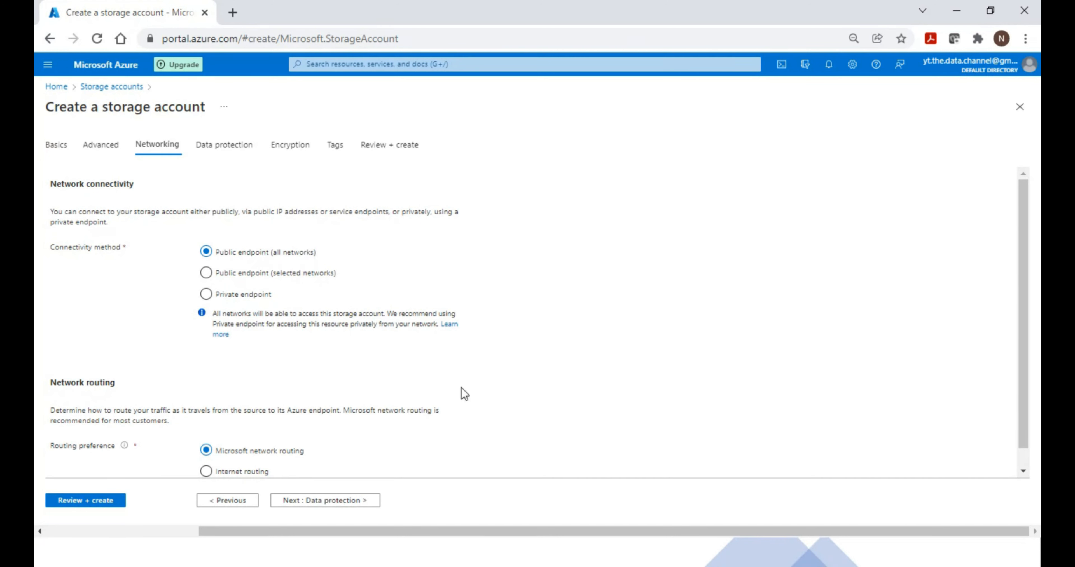
scroll(444, 392, down, 1)
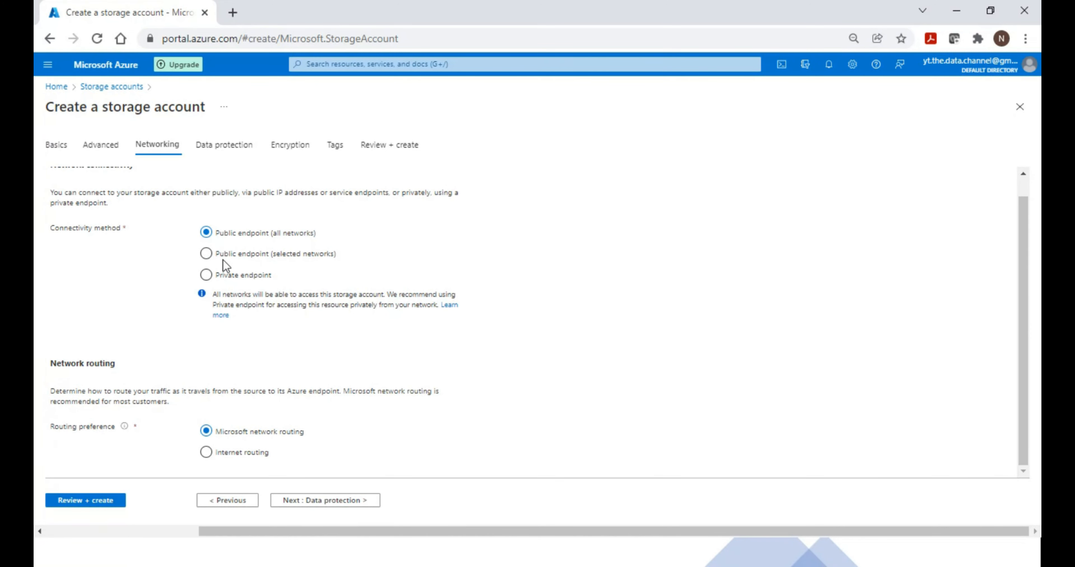
click(312, 504)
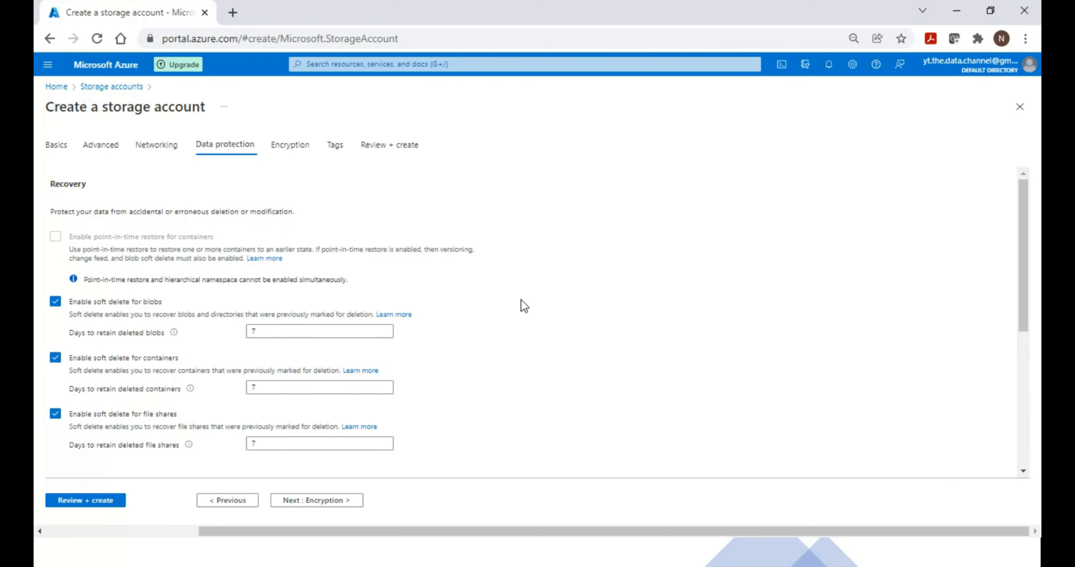
Examine the soft delete options and retention days for blobs, containers and file shares, plus the tracking and access control options
scroll(520, 299, down, 2)
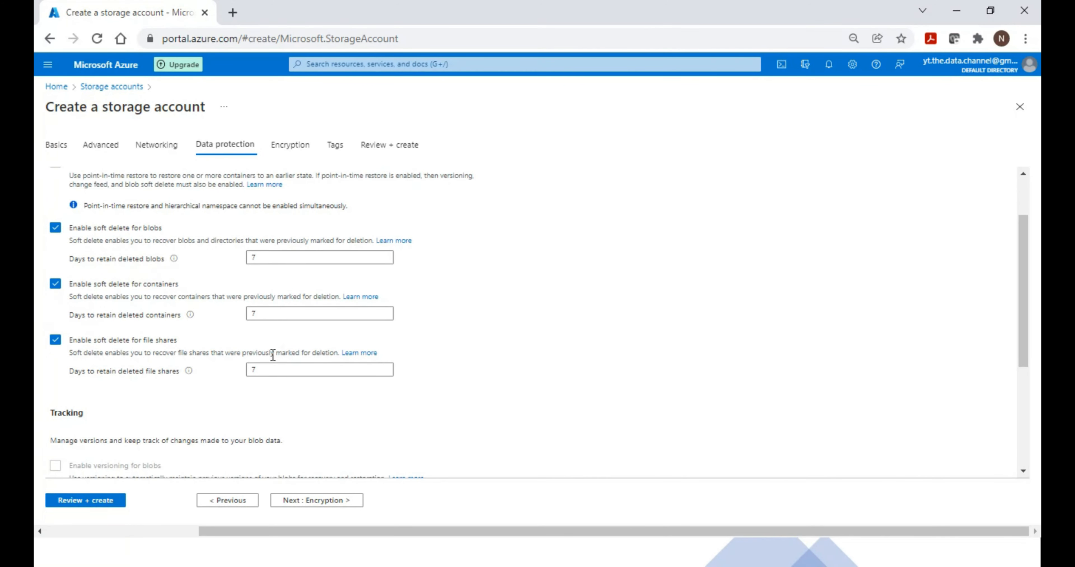
scroll(206, 364, down, 4)
scroll(207, 364, up, 6)
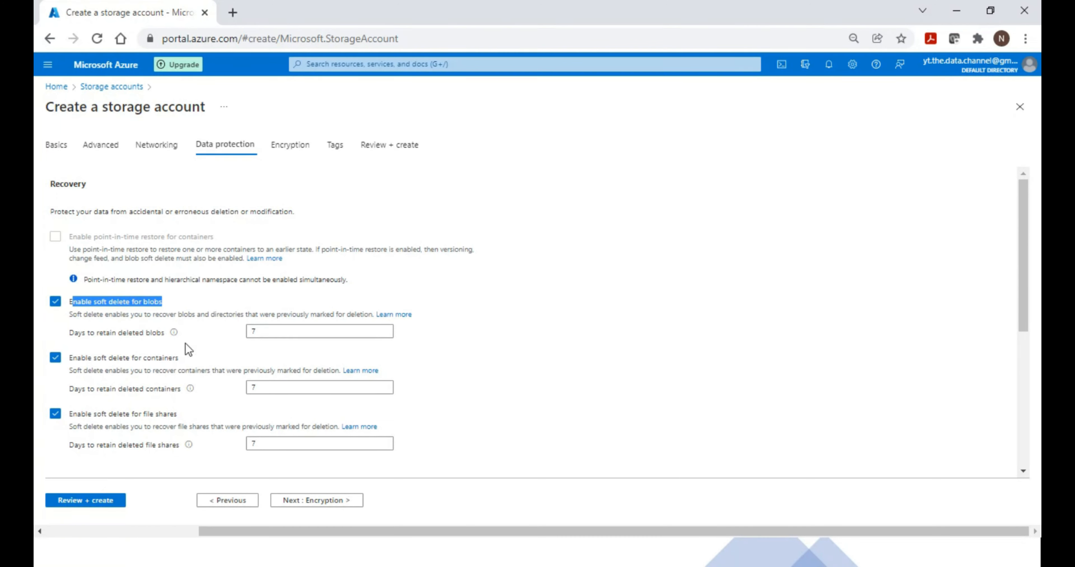
double_click(272, 331)
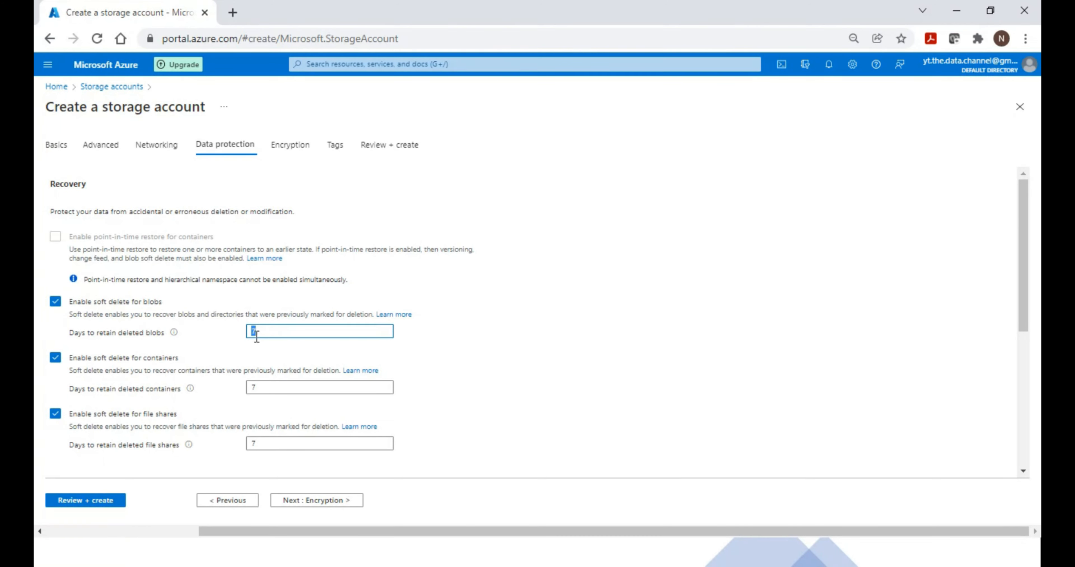
scroll(272, 339, down, 5)
scroll(259, 261, up, 3)
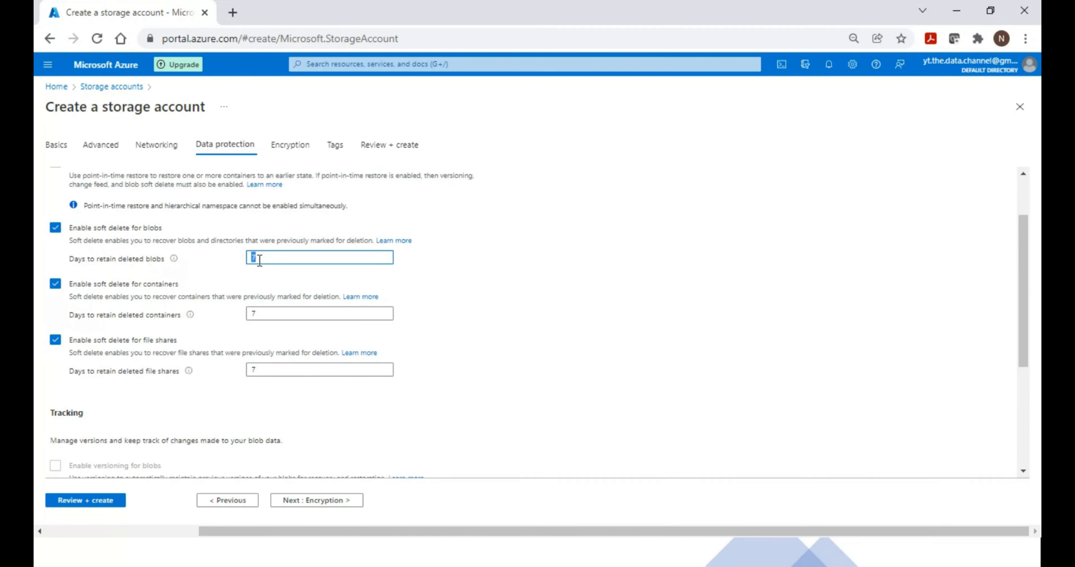
double_click(120, 284)
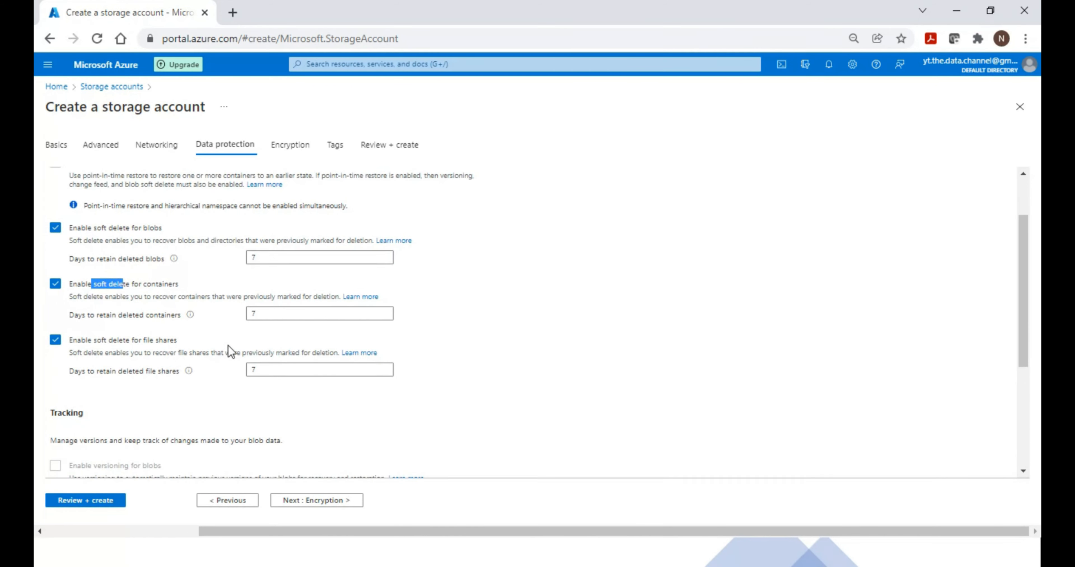
scroll(233, 358, down, 4)
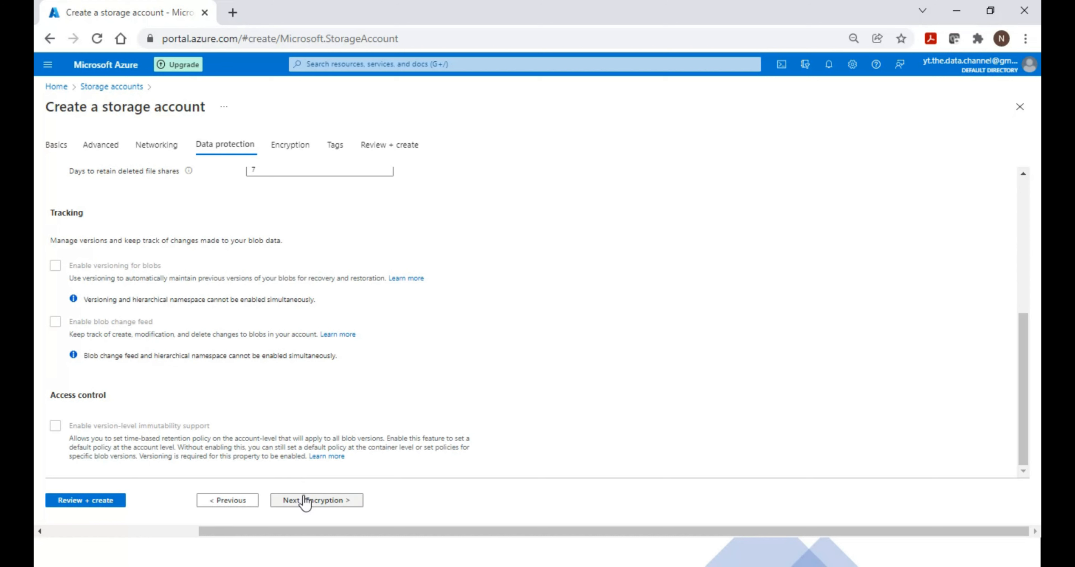
Keep Microsoft-managed keys (MMK) as the encryption type, and look through the tag names while leaving the tags empty
click(303, 501)
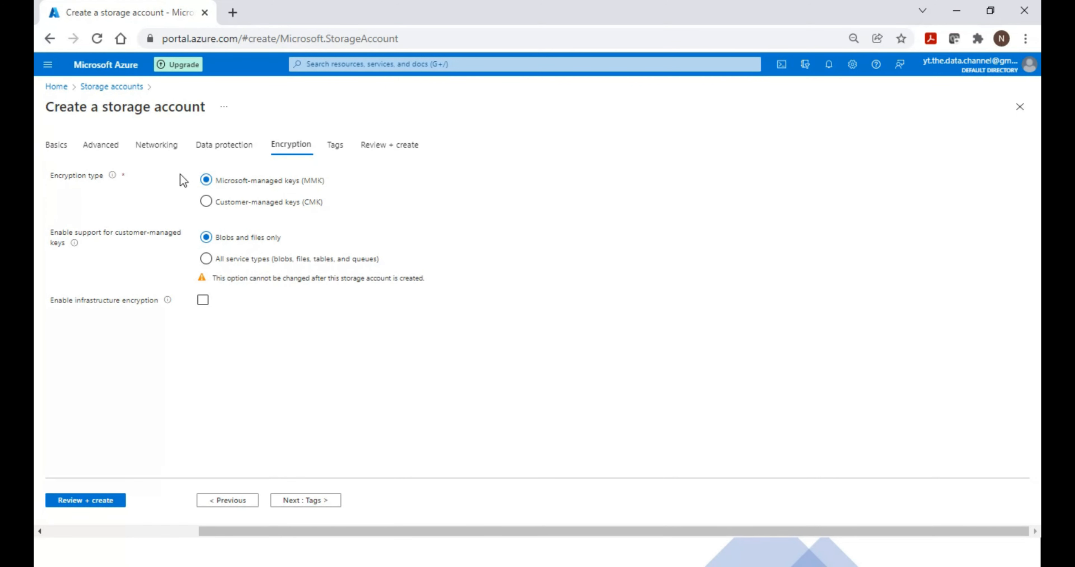
click(310, 502)
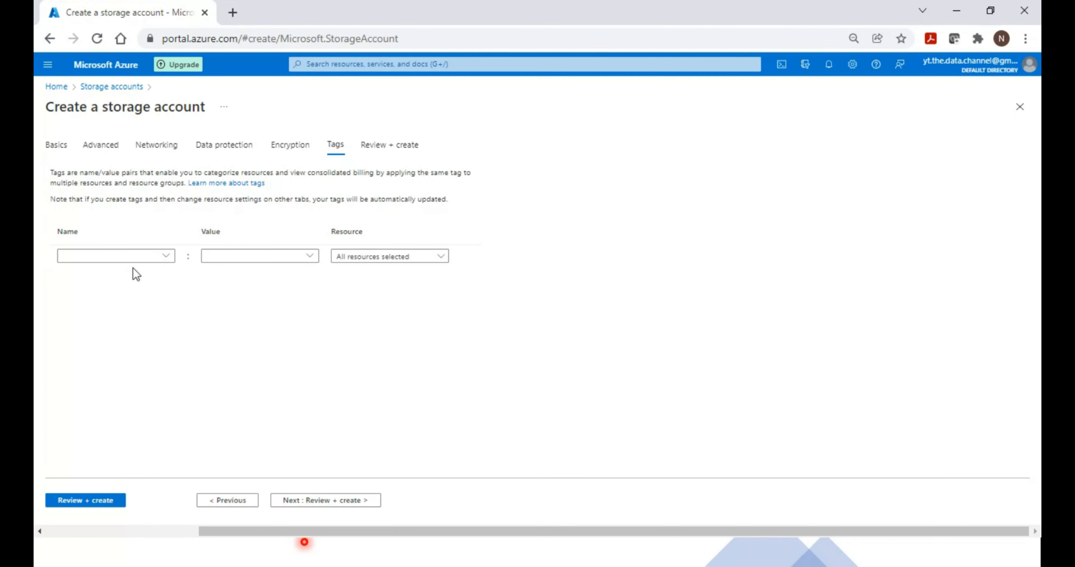
click(152, 255)
click(166, 256)
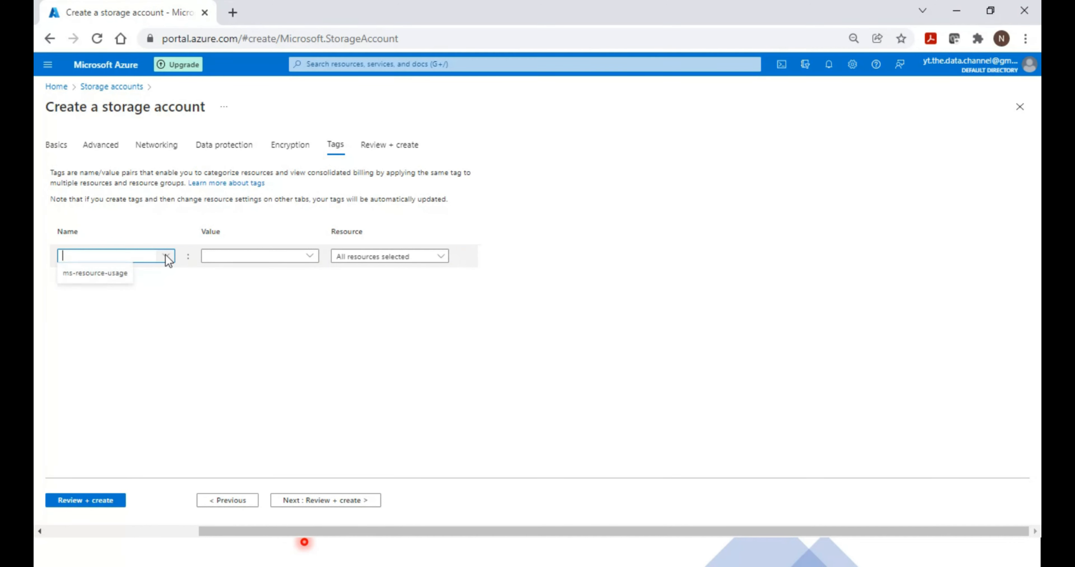
click(178, 281)
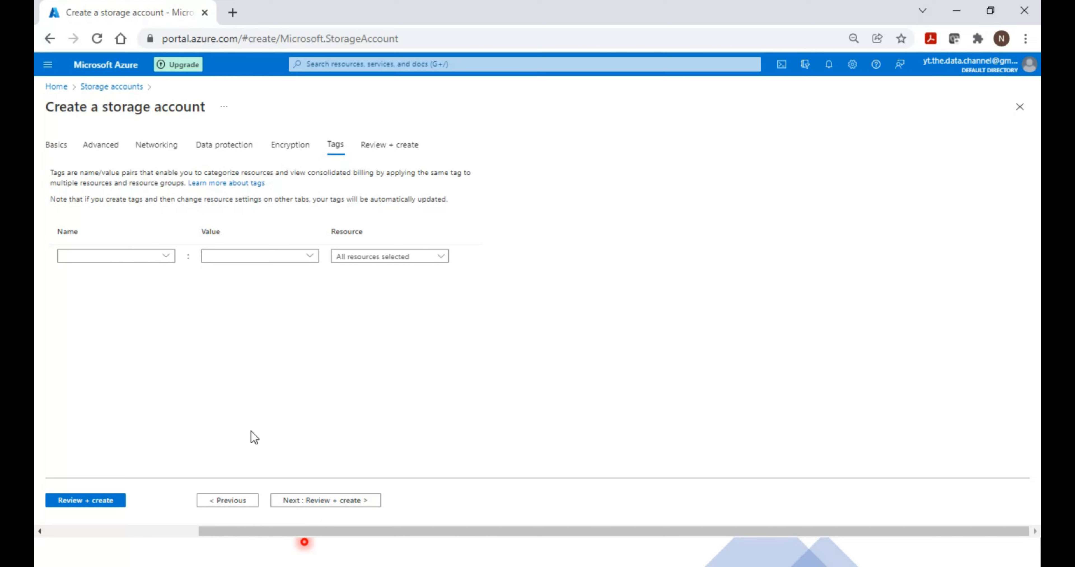
Review the validated configuration summary and create the storage account
click(319, 504)
scroll(402, 339, down, 10)
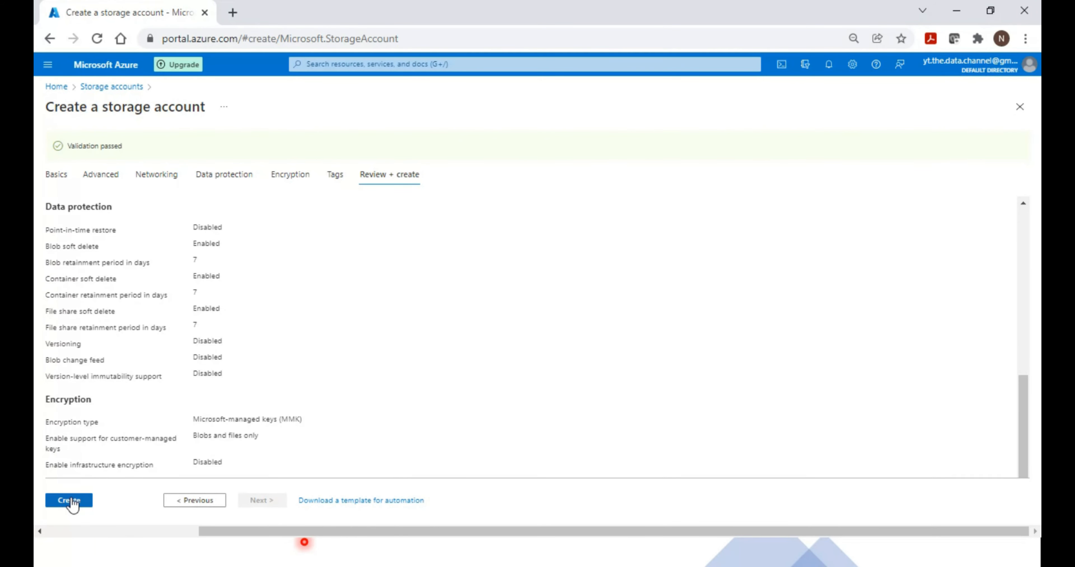
drag(125, 147, 54, 147)
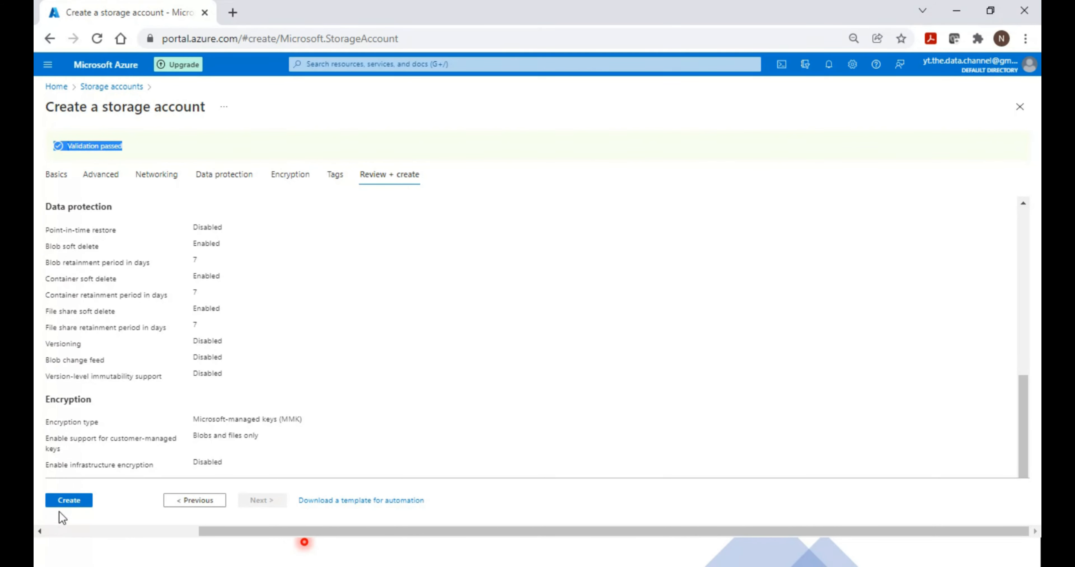
click(69, 502)
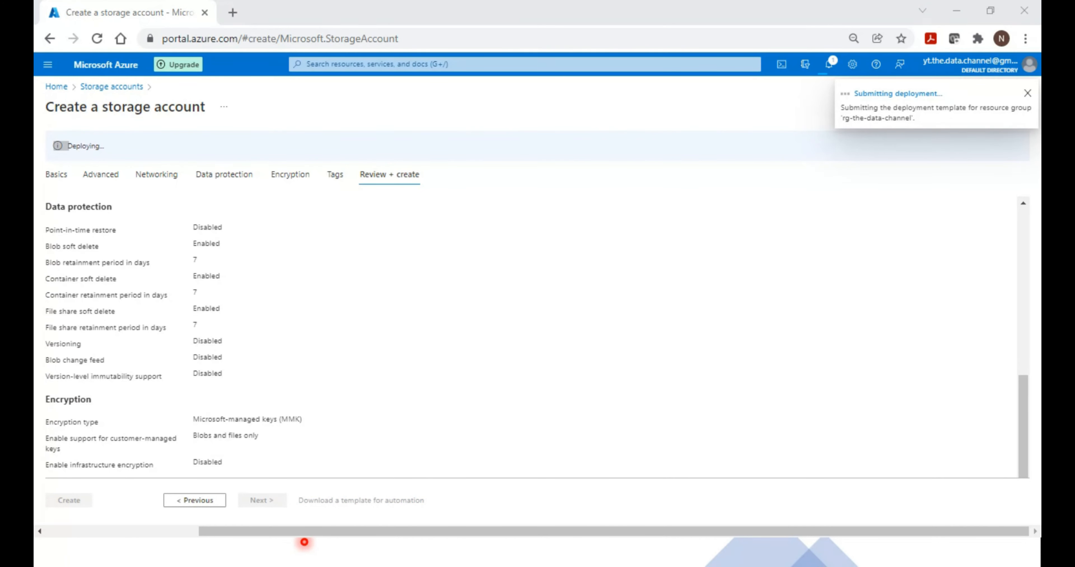
Check the deployment's progress in the notifications and refresh the deployment overview
click(836, 69)
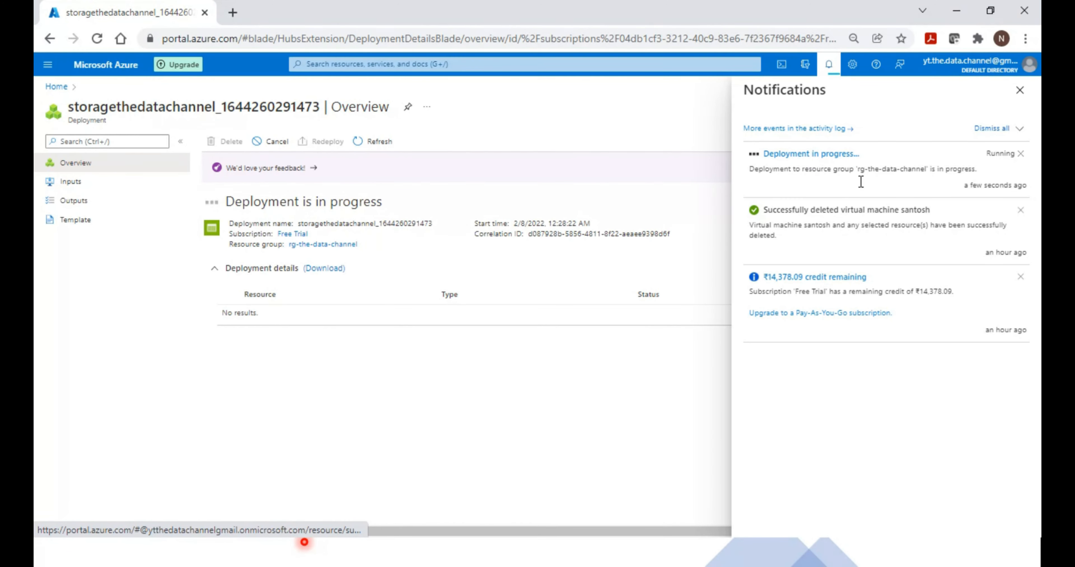
click(1019, 90)
click(370, 146)
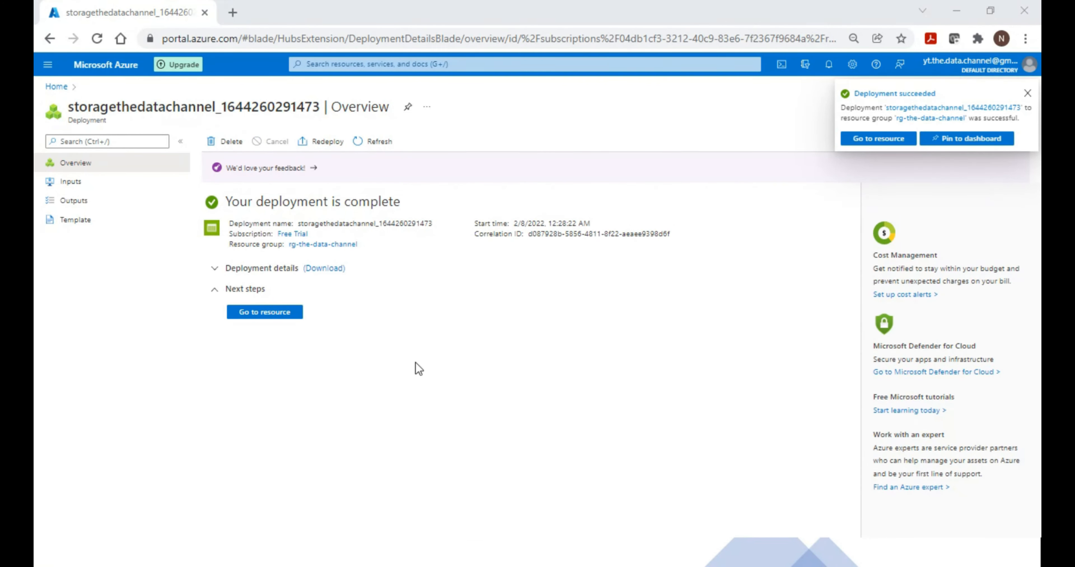
Open the newly deployed storagethedatachannel storage account and view its containers
click(254, 315)
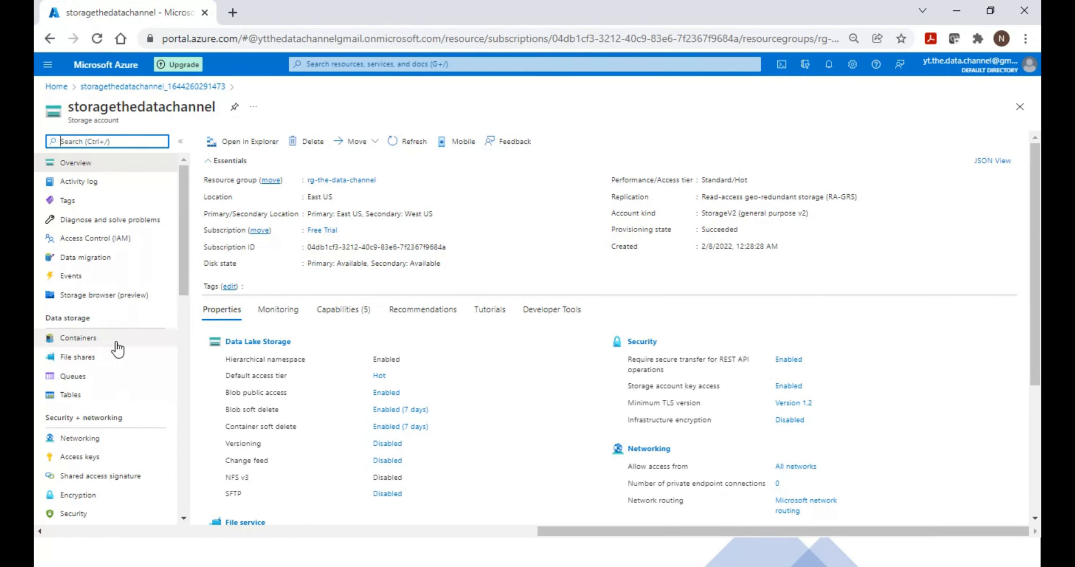
click(94, 343)
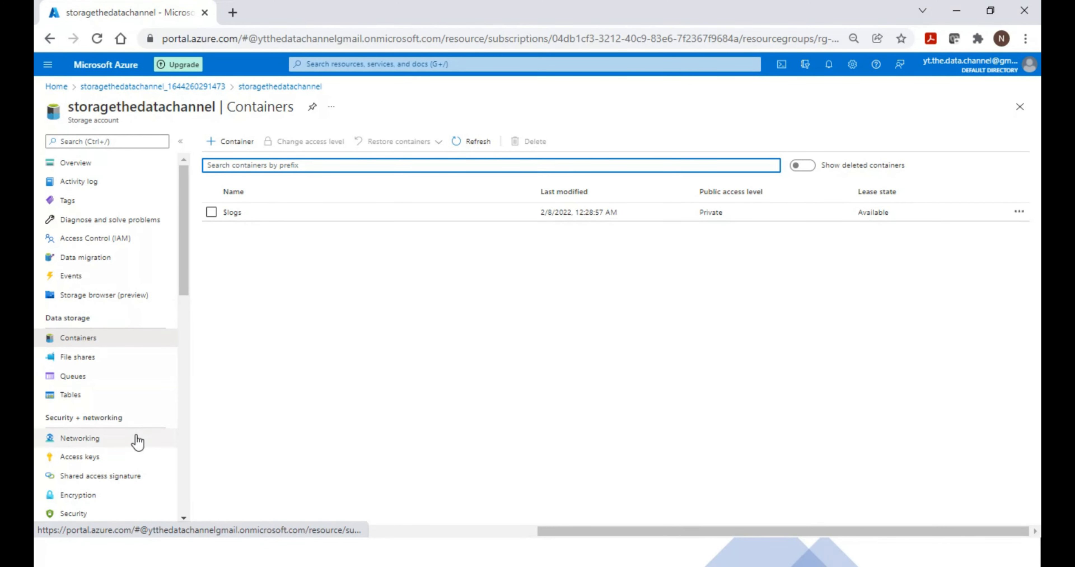
Switch to the PowerPoint slide show and go back to the Recap from Previous Video slide
key(alt+Tab)
key(alt+Tab)
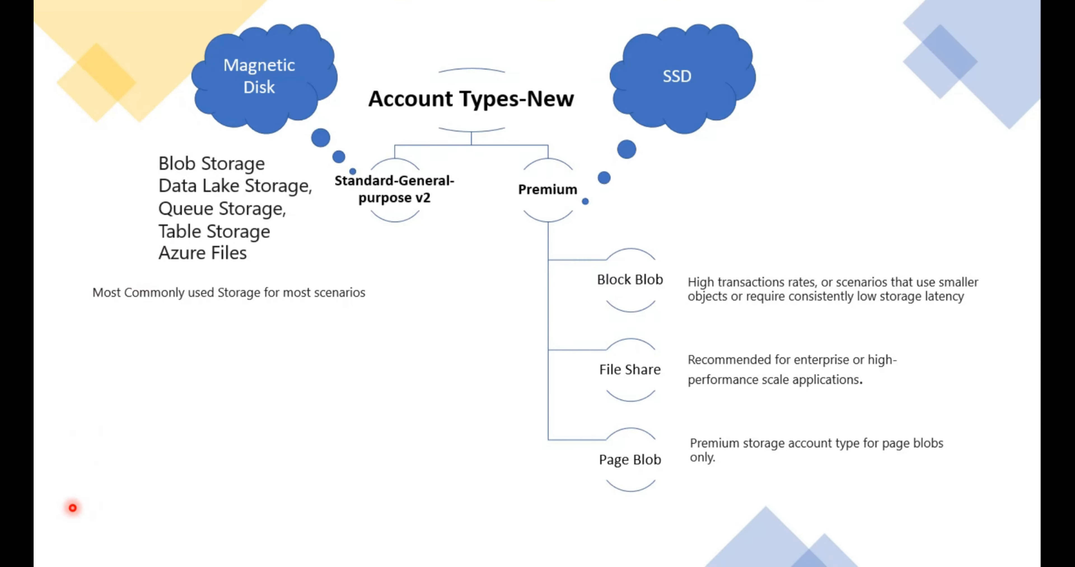
click(45, 548)
click(45, 548)
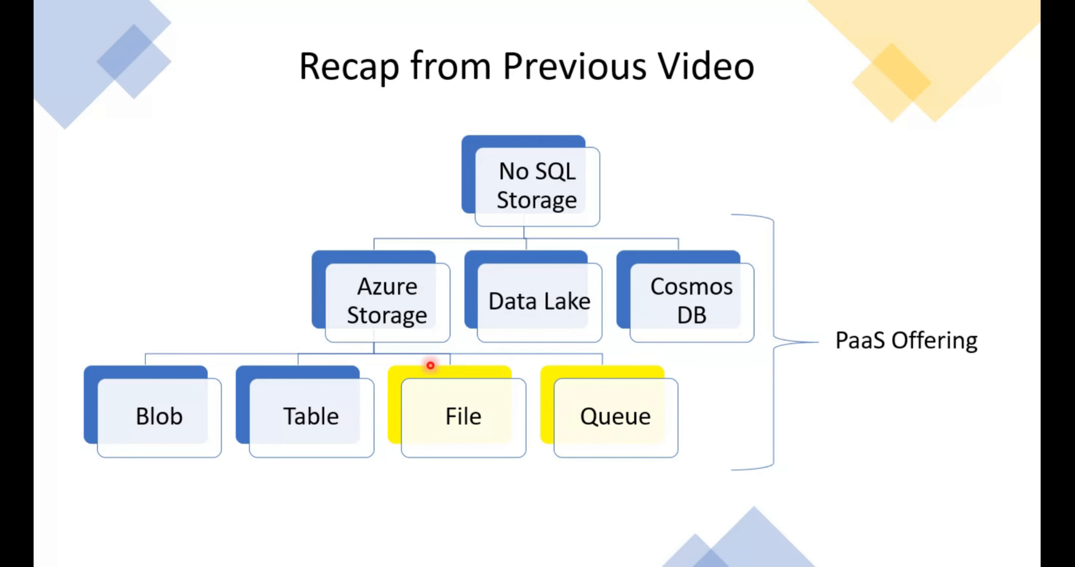
Switch back to the Azure portal and look through the storage account's file shares, queues, containers and tables
key(alt+Tab)
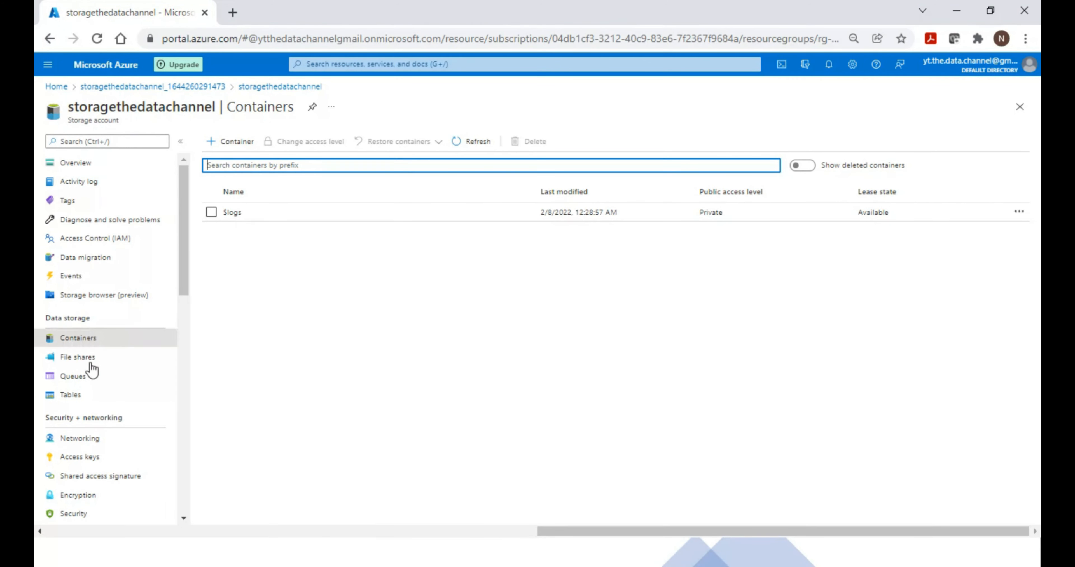
click(79, 360)
click(77, 377)
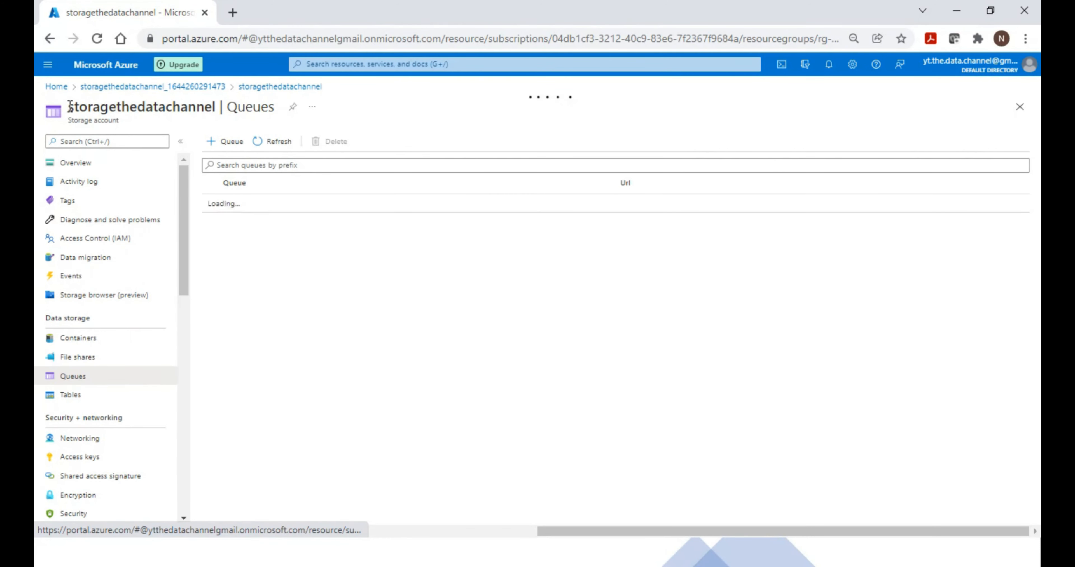
click(87, 344)
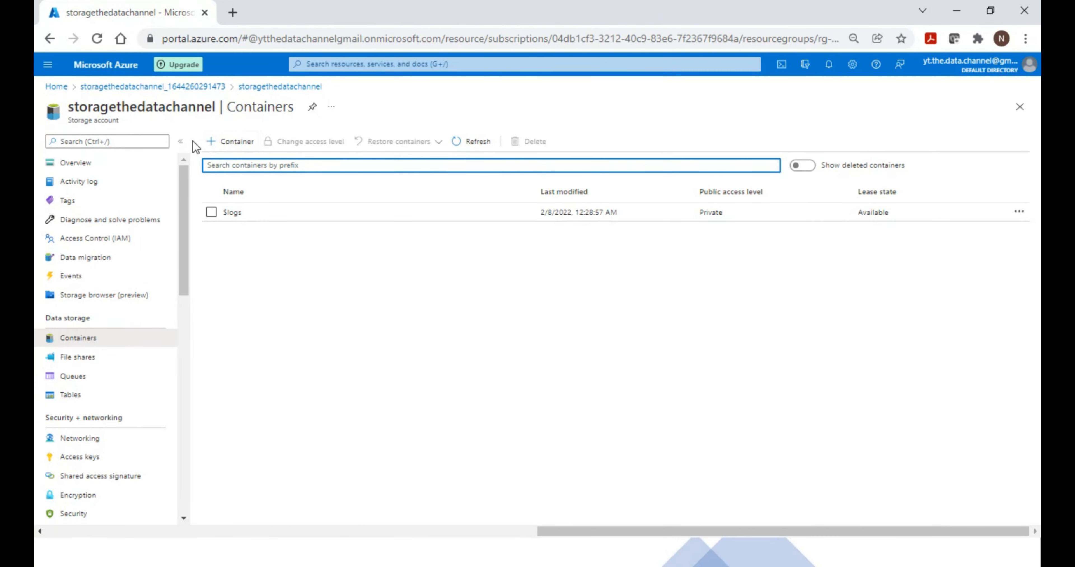
click(66, 360)
click(70, 376)
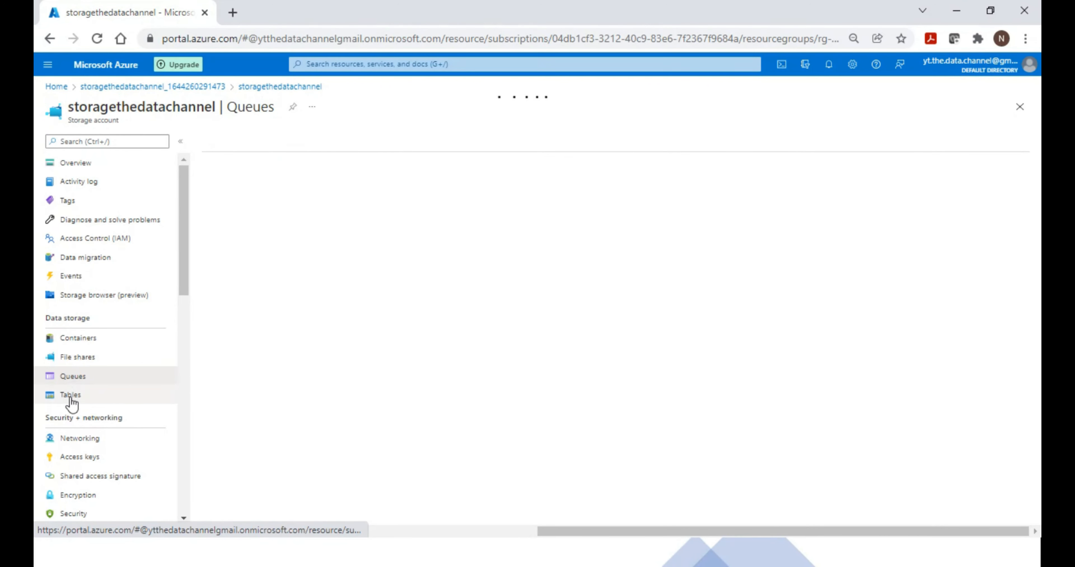
click(71, 395)
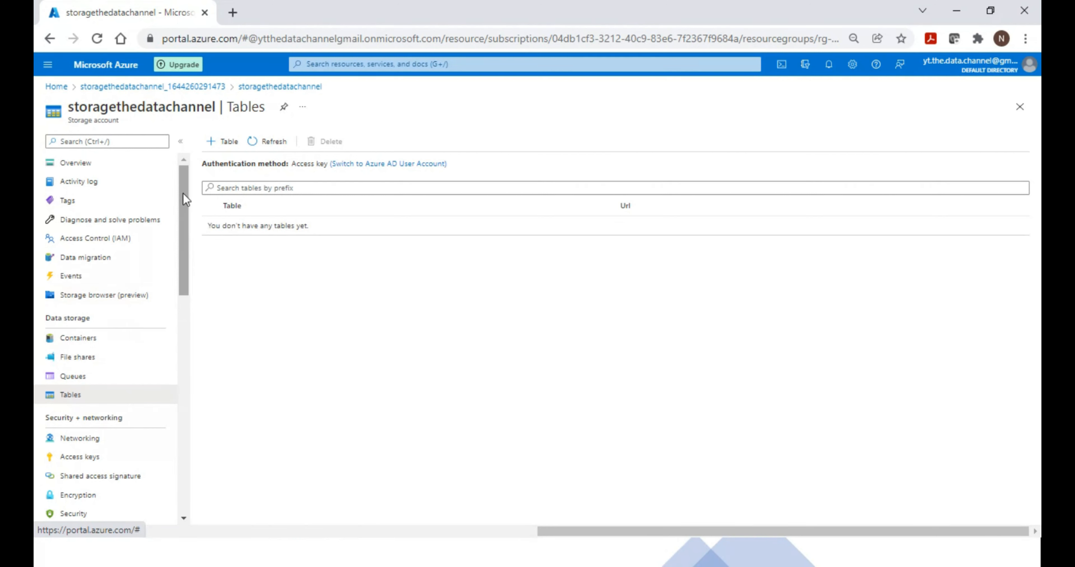
Look at the form for adding a table without creating one, and examine the file shares page and the account's other settings categories
click(229, 144)
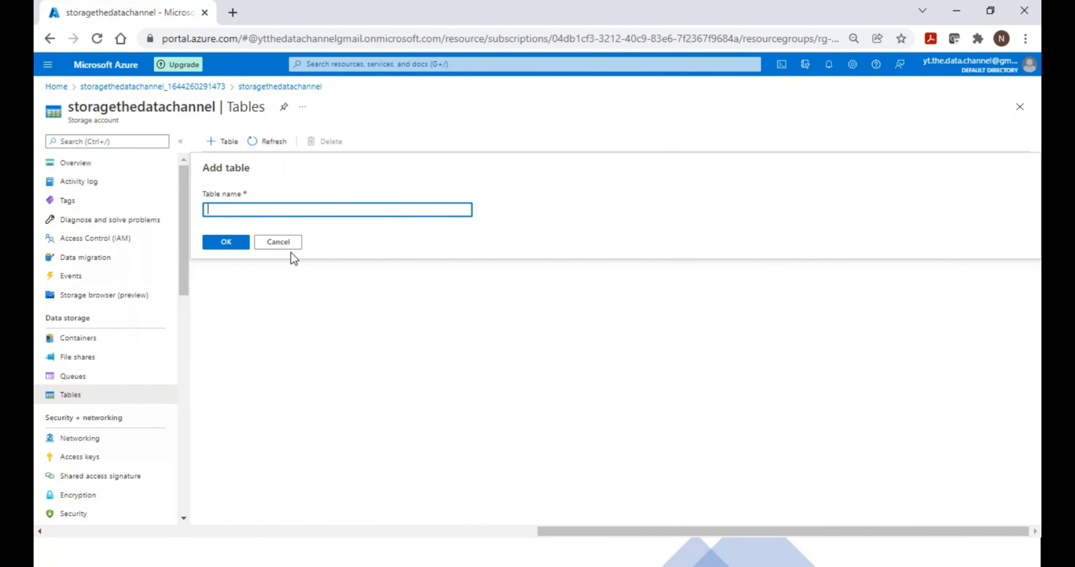
click(75, 376)
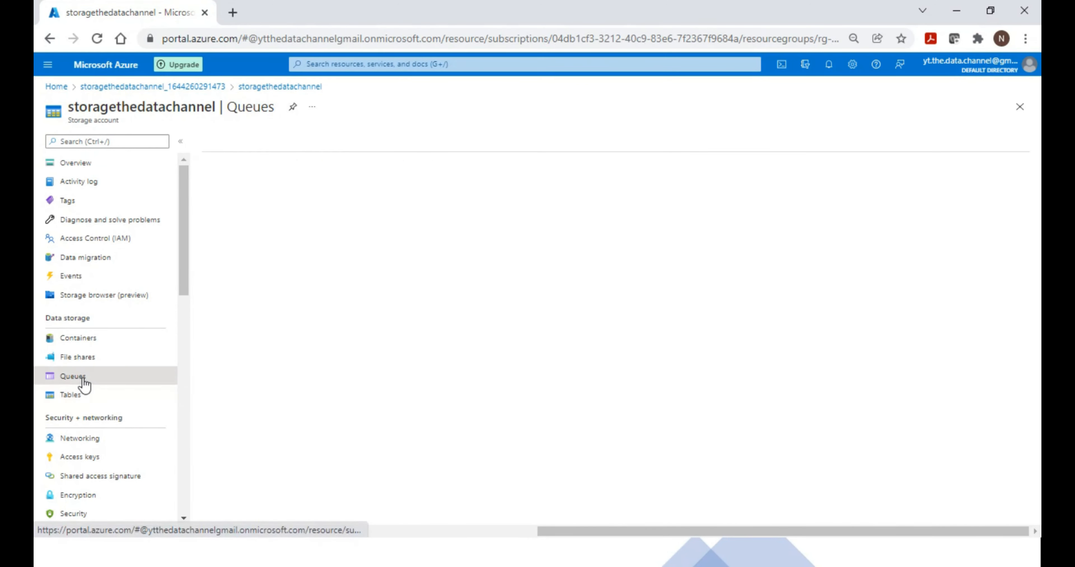
click(89, 359)
drag(72, 109, 205, 103)
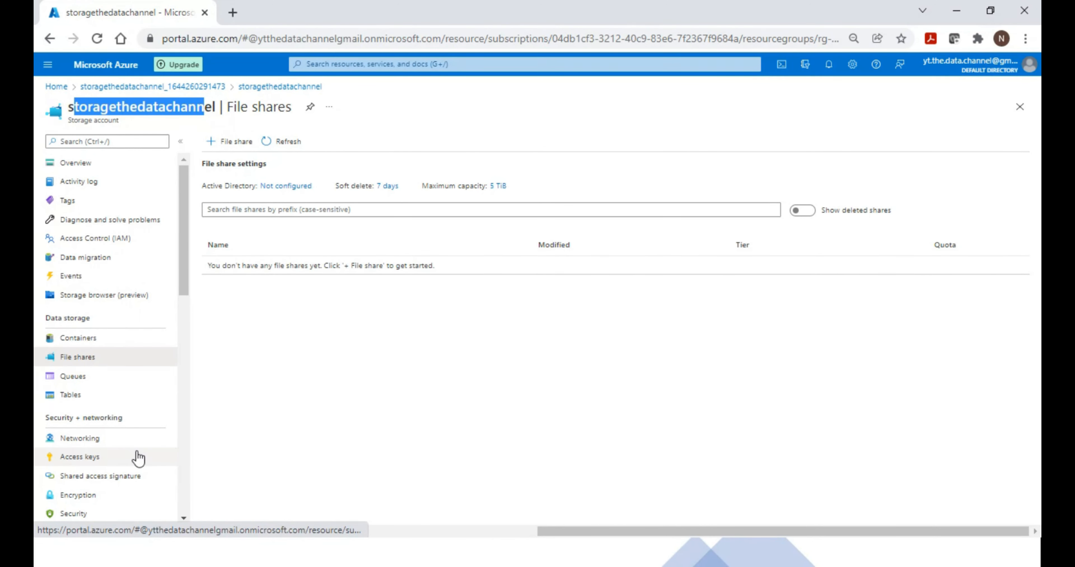
scroll(100, 417, down, 5)
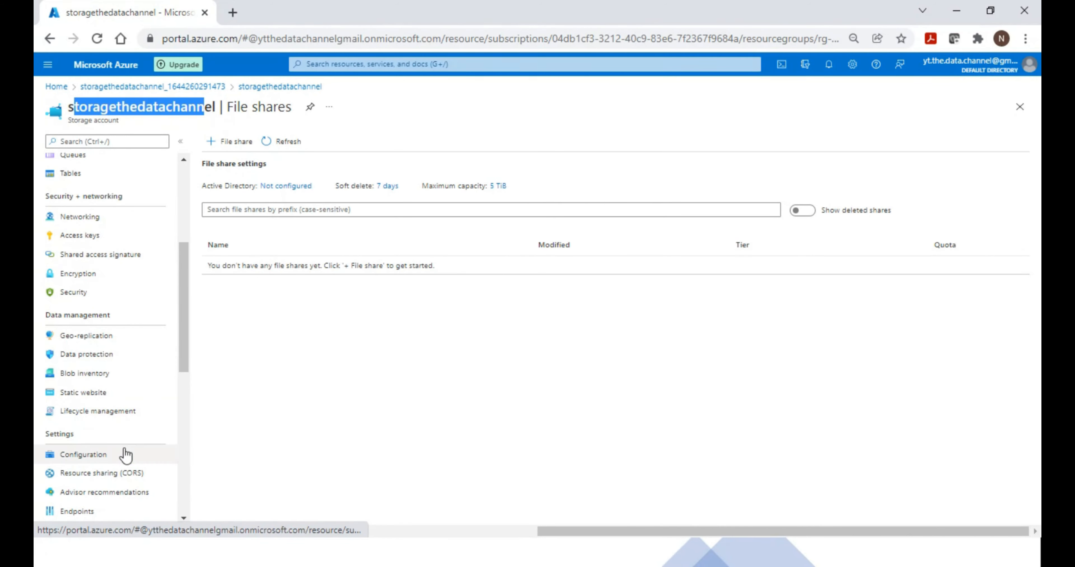
scroll(126, 454, up, 5)
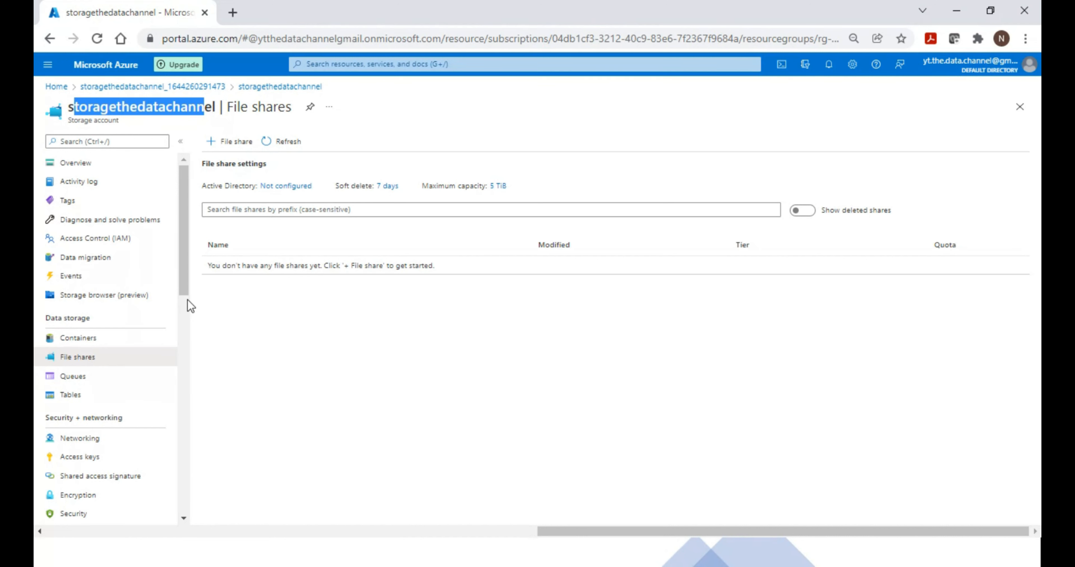
Switch to the PowerPoint slide show and advance to the General Purpose v2-Standard slide
key(alt+Tab)
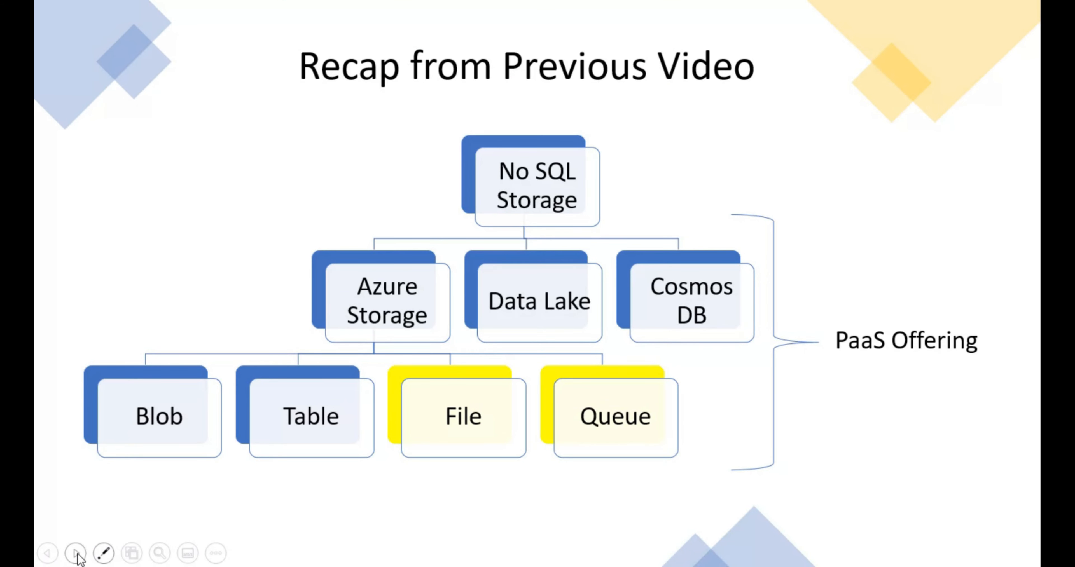
click(78, 553)
click(77, 553)
click(77, 554)
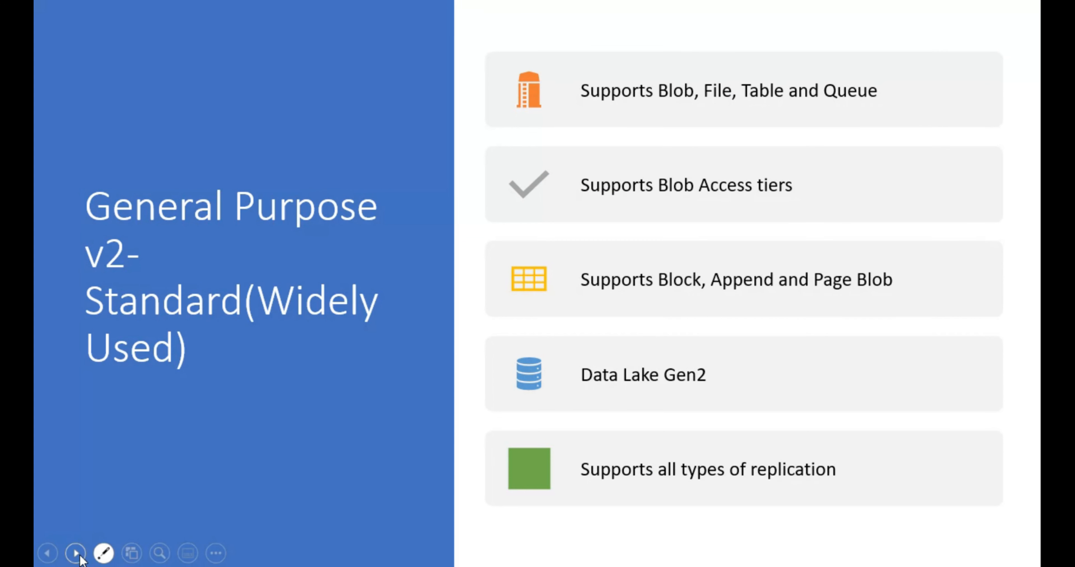